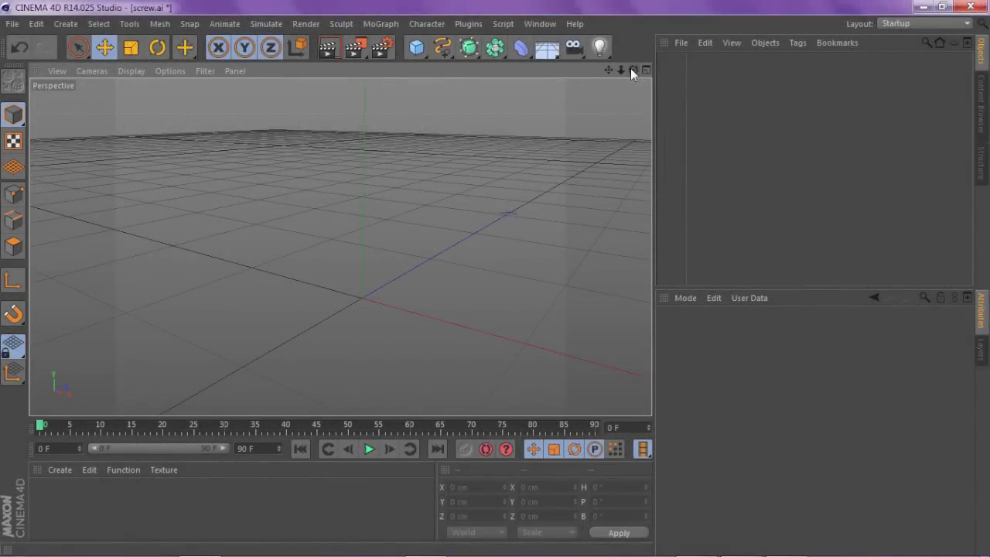
Step: Add a cylinder primitive at the scene origin
mouse_move(630, 68)
mouse_down()
mouse_move(588, 77)
mouse_move(611, 85)
mouse_move(604, 81)
mouse_move(642, 71)
mouse_move(630, 68)
mouse_up()
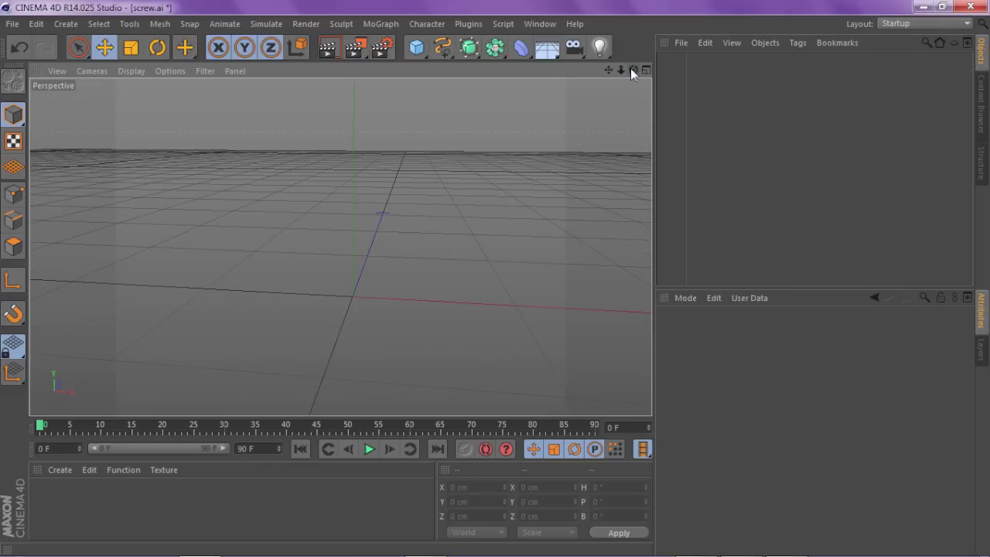
mouse_move(630, 68)
mouse_down()
mouse_move(642, 74)
mouse_move(636, 67)
mouse_up()
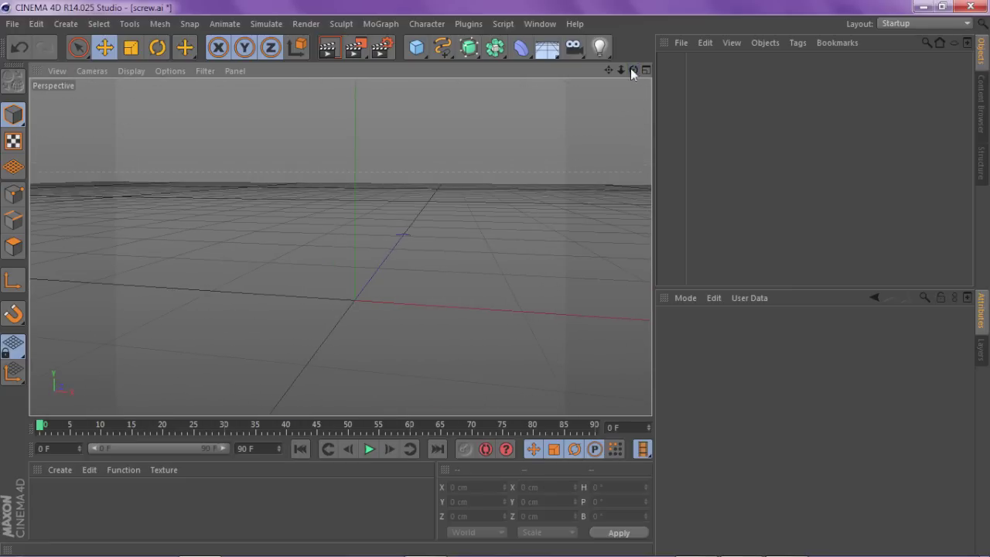
click(421, 50)
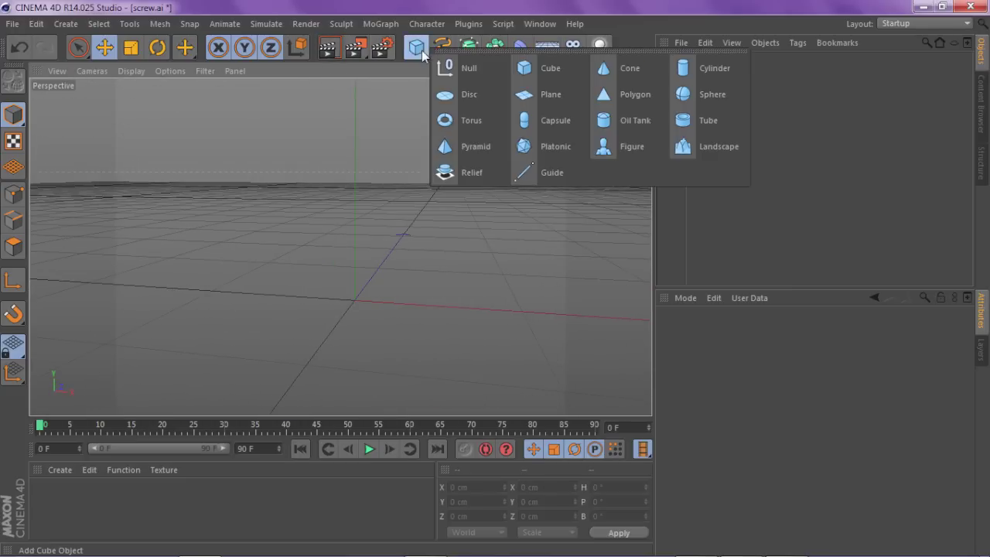
click(694, 67)
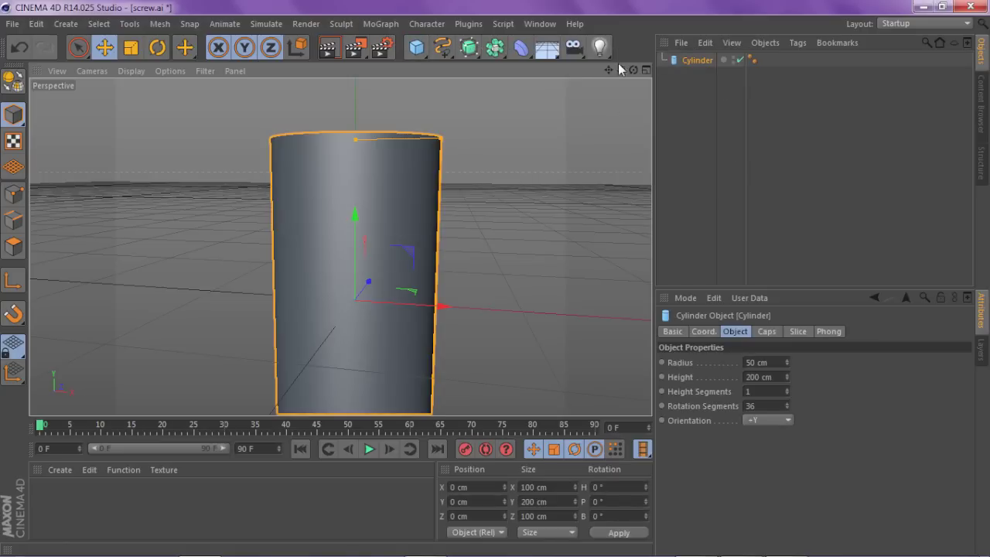
drag(621, 70, 620, 71)
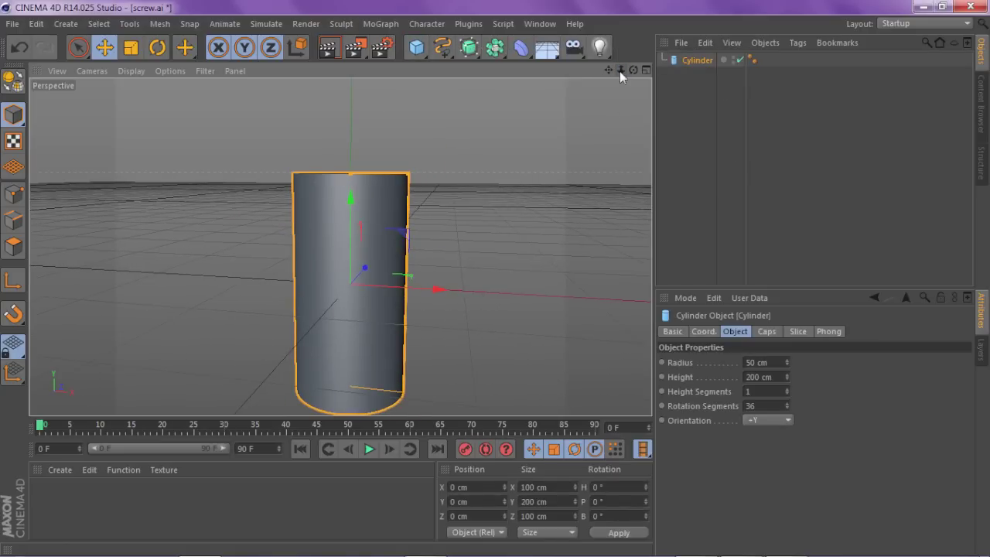
Step: Set the cylinder's radius to 12 cm and its height to 125 cm
click(770, 362)
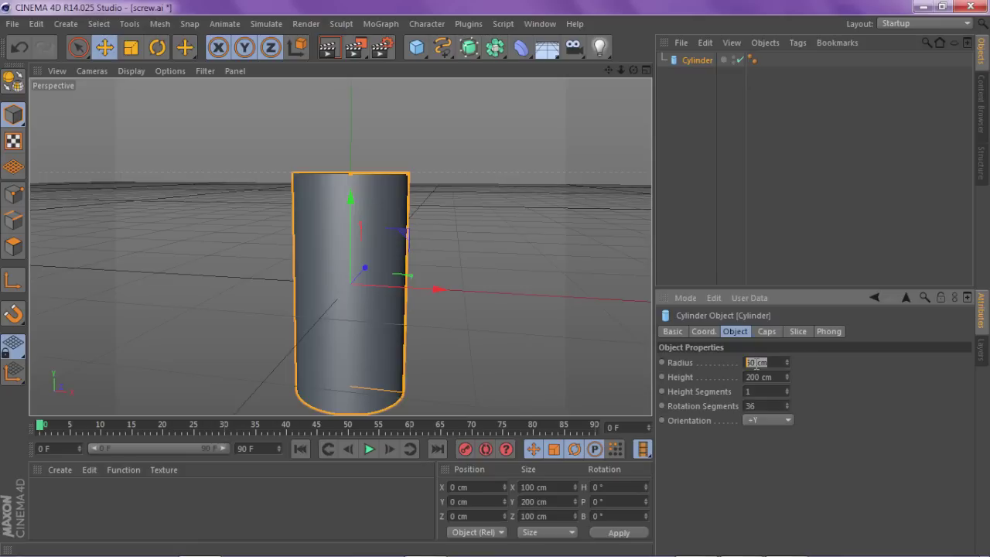
text(12)
key(Tab)
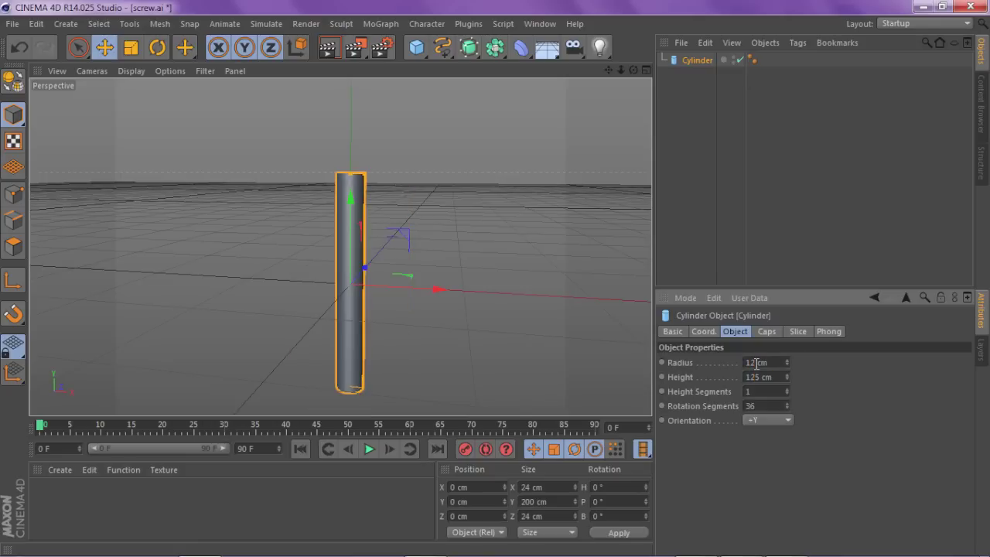
text(125 cm)
key(Return)
scroll(399, 409, up, 3)
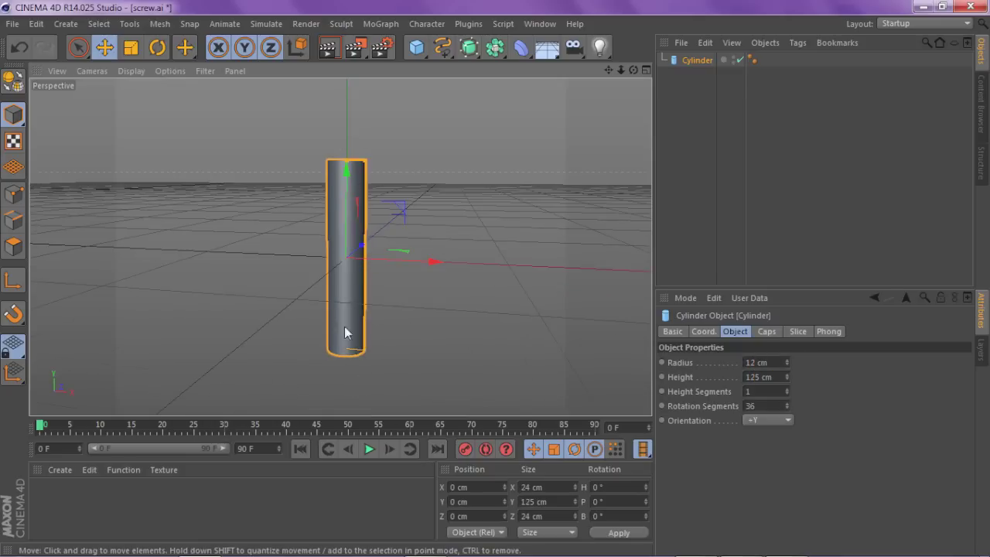
drag(609, 71, 626, 76)
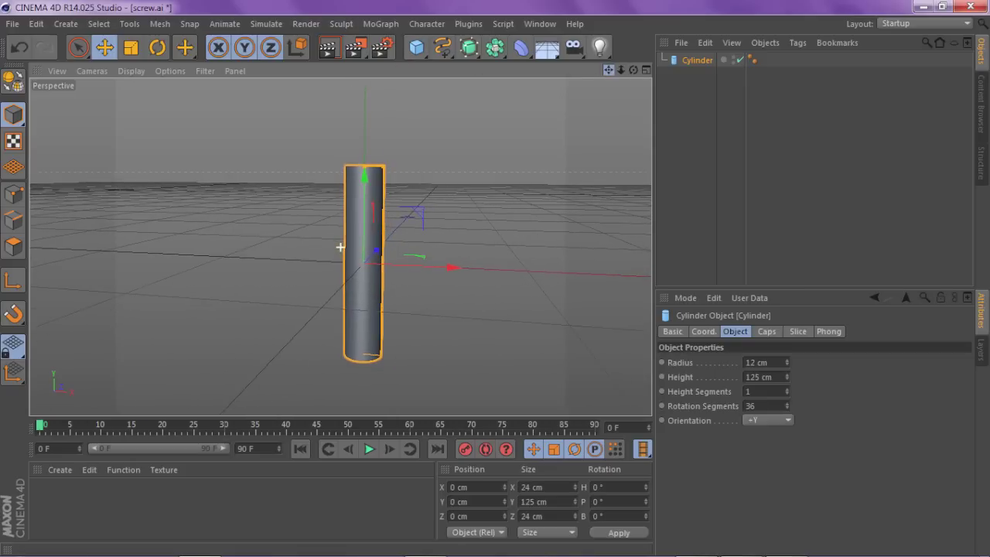
Step: Add an Oil Tank primitive for the screw head and set its radius to 30 cm
click(424, 51)
click(616, 119)
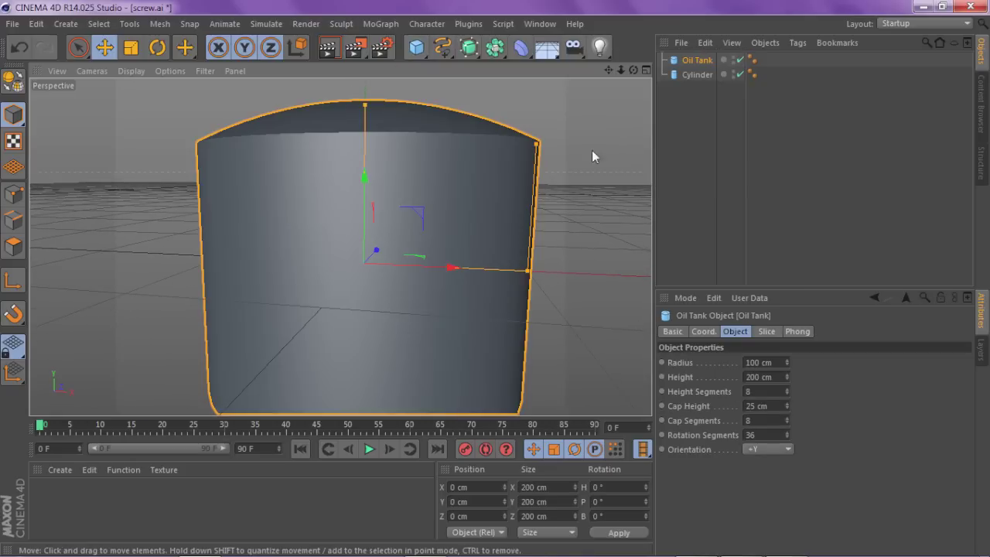
click(689, 361)
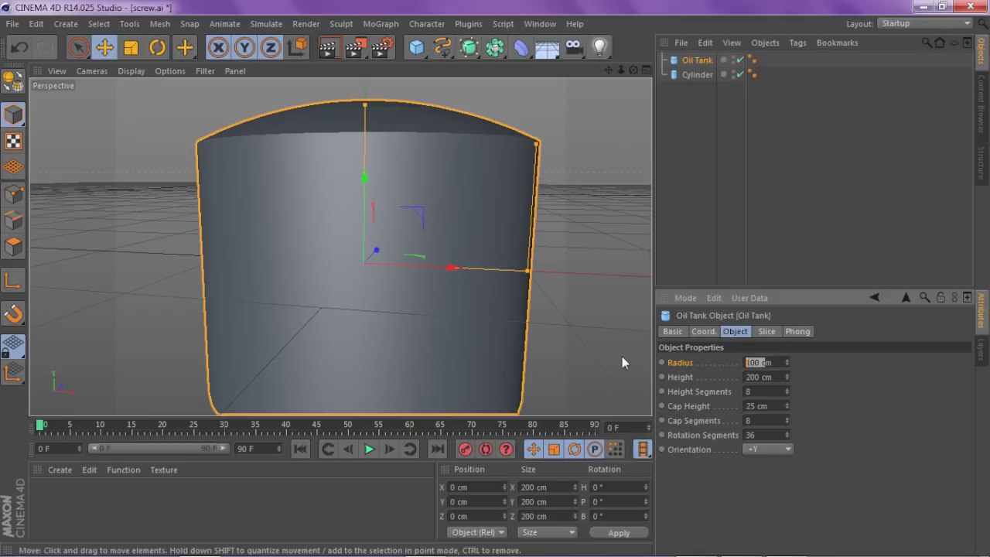
text(3000)
key(Return)
text(3)
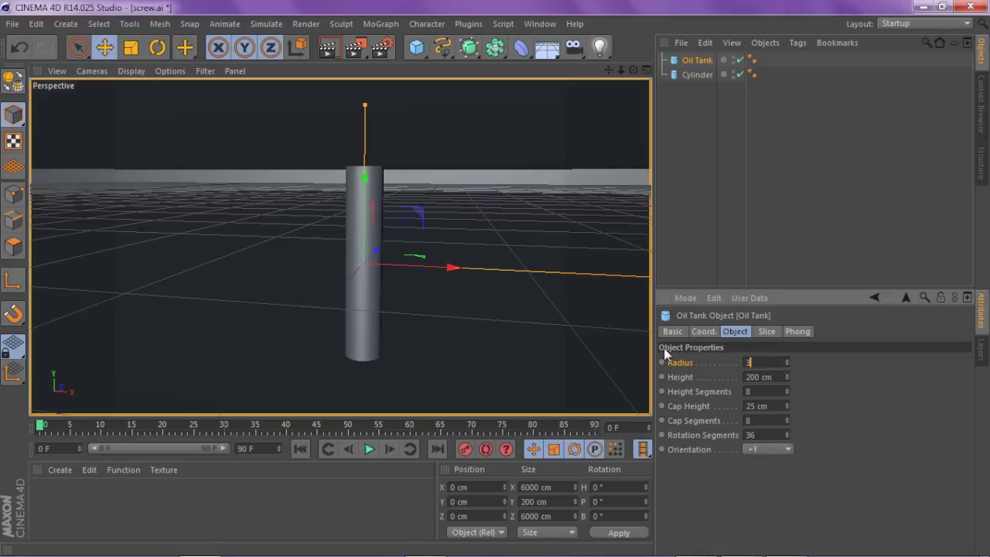
text(0)
key(Return)
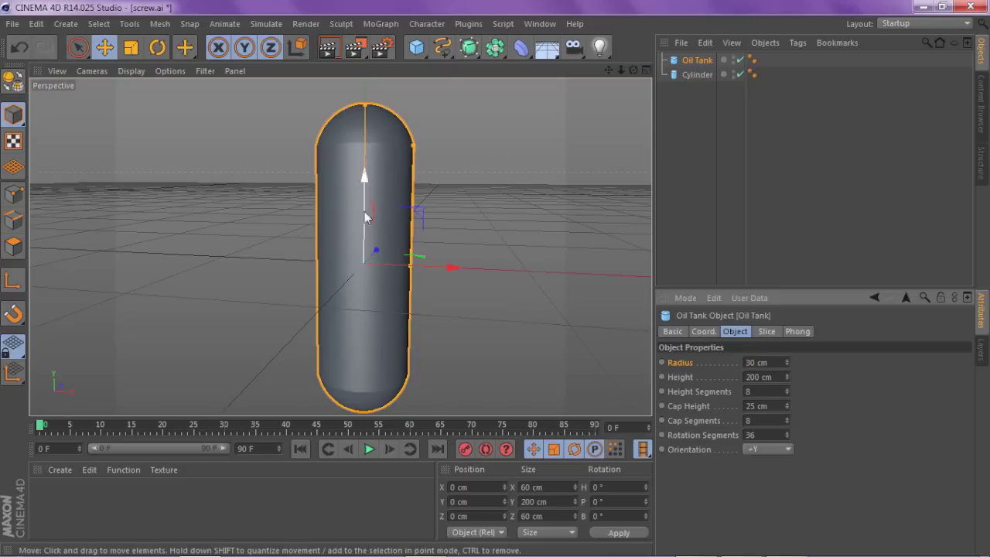
Step: Set the oil tank's height to 20 cm and its cap height to 6 cm
click(774, 377)
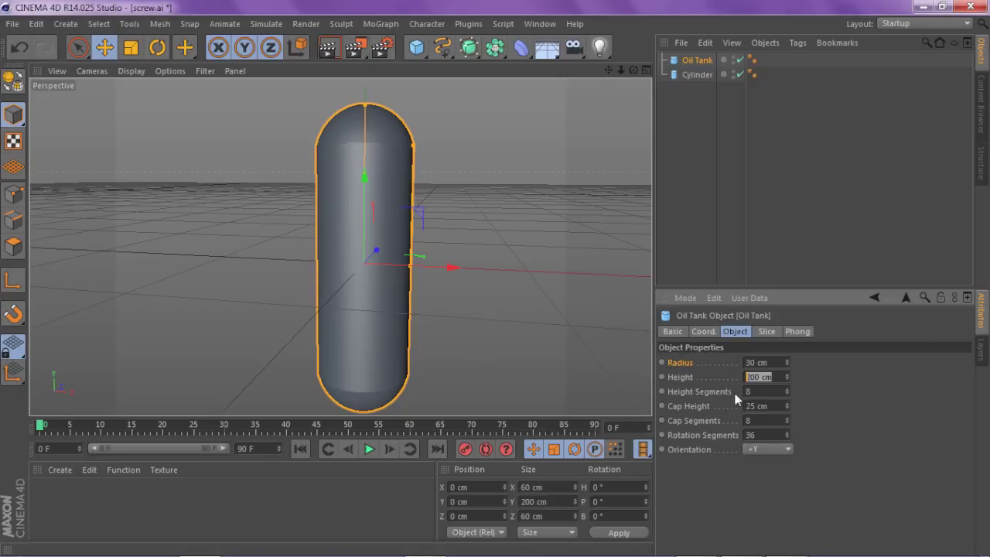
text(20)
key(Return)
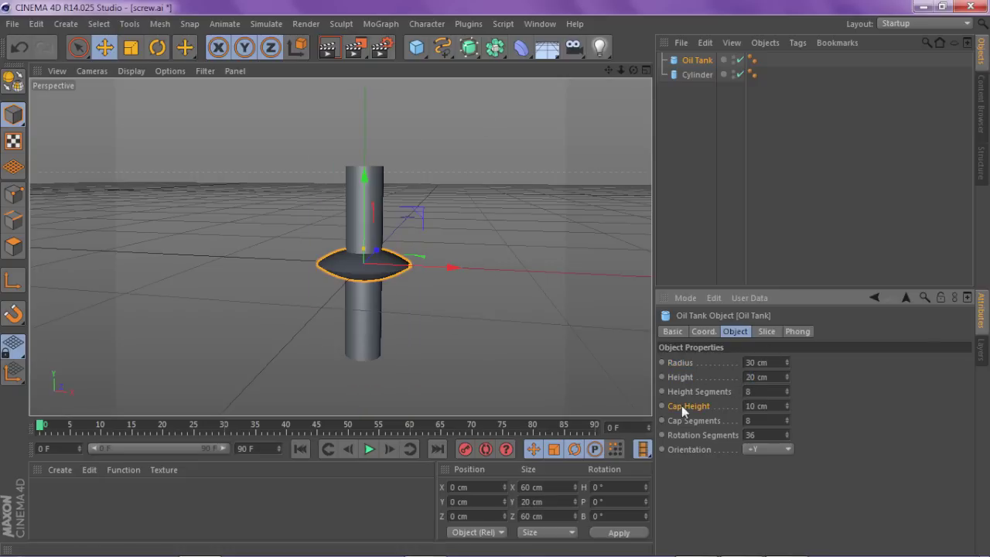
click(756, 406)
text(6)
key(Return)
Step: Raise the oil tank along Y to about 74.6 cm so it sits just above the cylinder's top end
drag(355, 188, 355, 71)
scroll(381, 227, up, 3)
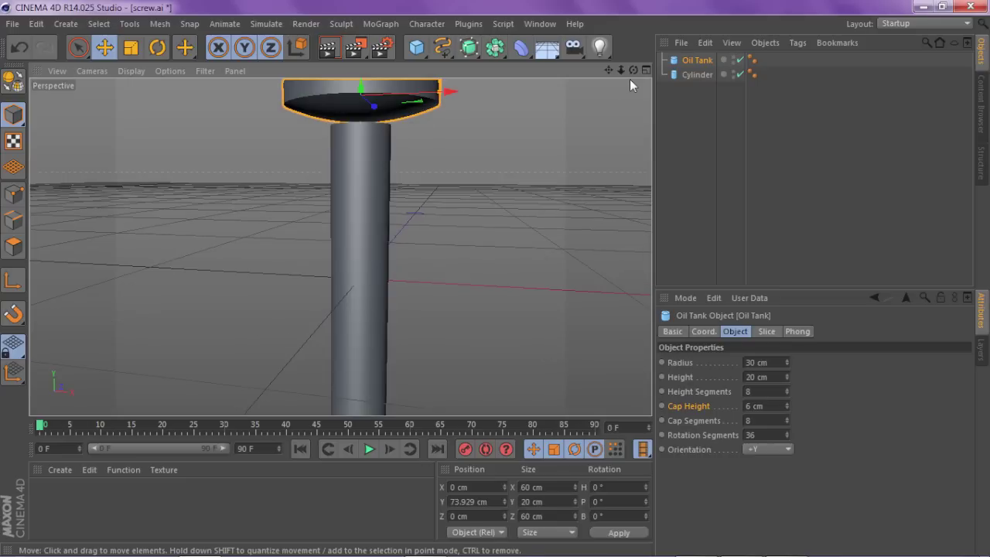
drag(621, 71, 611, 70)
drag(355, 89, 350, 109)
scroll(349, 110, up, 2)
scroll(350, 110, up, 3)
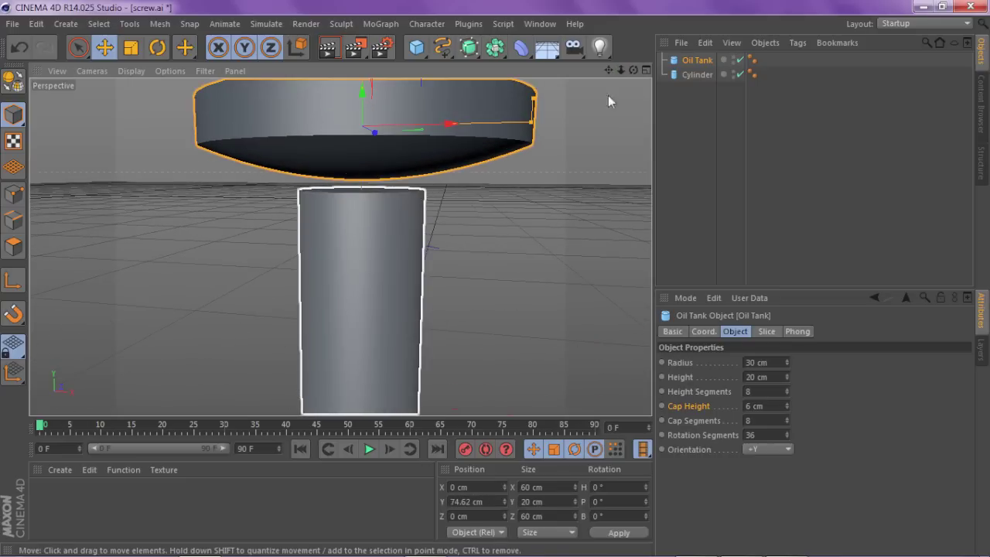
drag(634, 70, 615, 131)
mouse_move(339, 247)
mouse_down()
mouse_move(639, 73)
mouse_move(338, 248)
mouse_up()
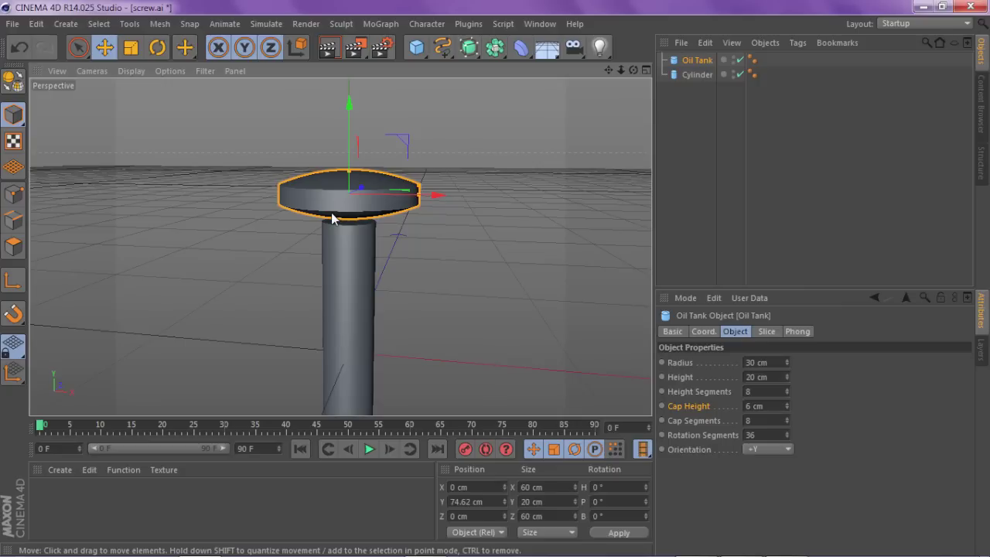
Step: Try to raise the cylinder along Y to about 15 cm so its top end enters the oil tank
click(697, 74)
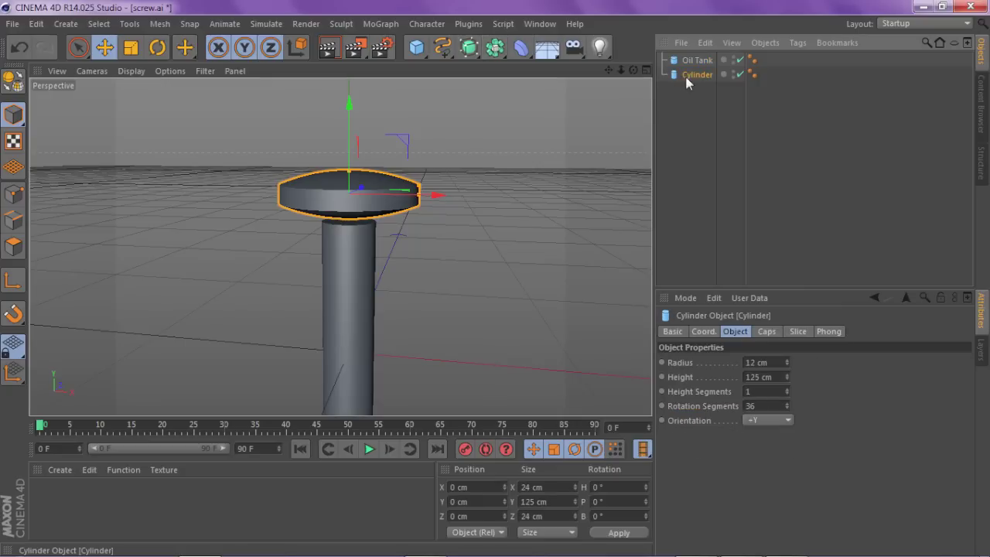
drag(348, 293, 348, 269)
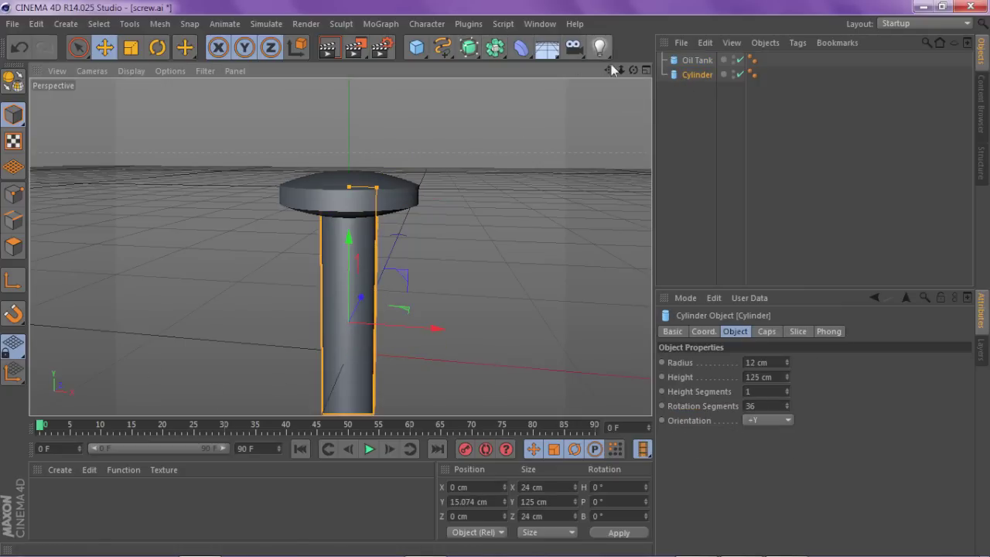
drag(633, 70, 339, 246)
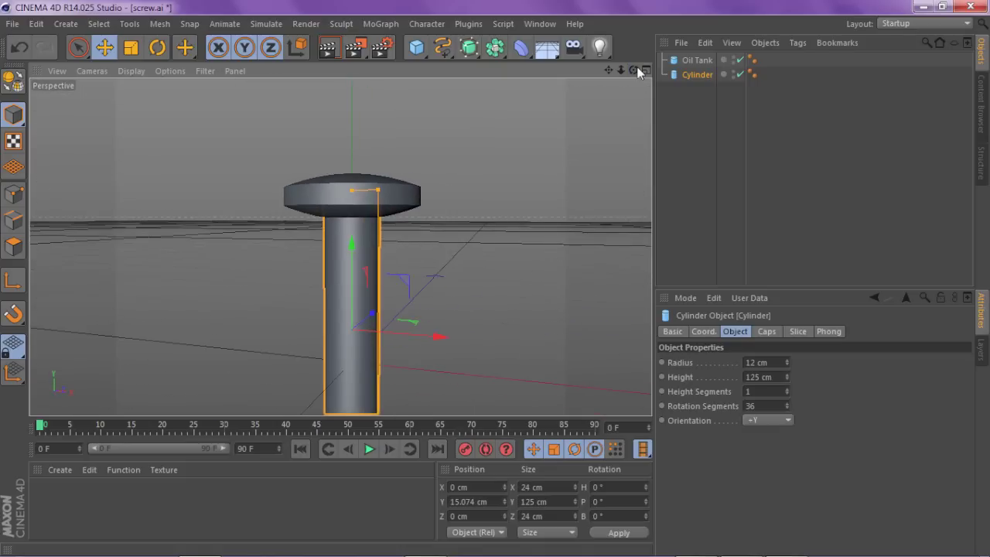
key(ctrl+z)
Step: Make both the oil tank and the cylinder editable polygon objects
scroll(371, 217, up, 2)
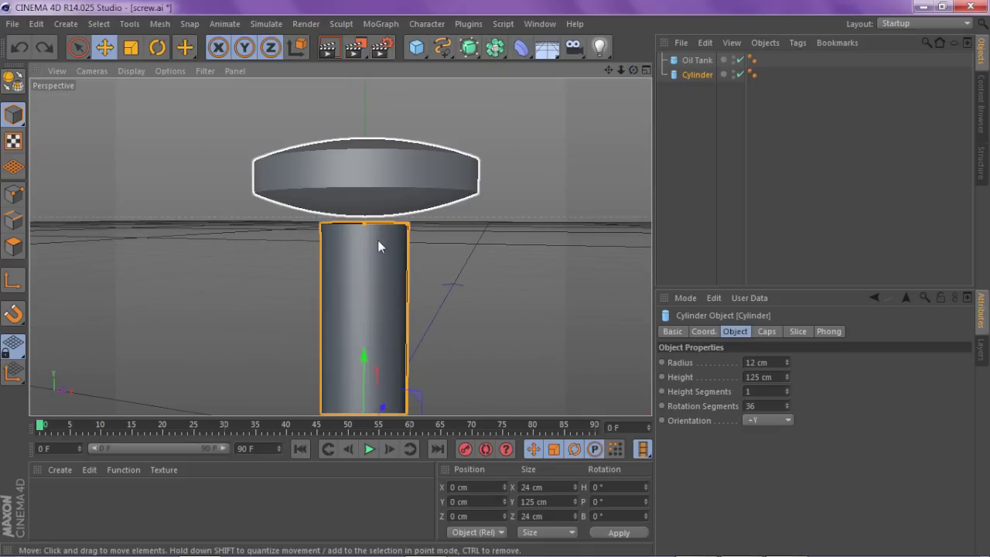
ctrl+click(695, 60)
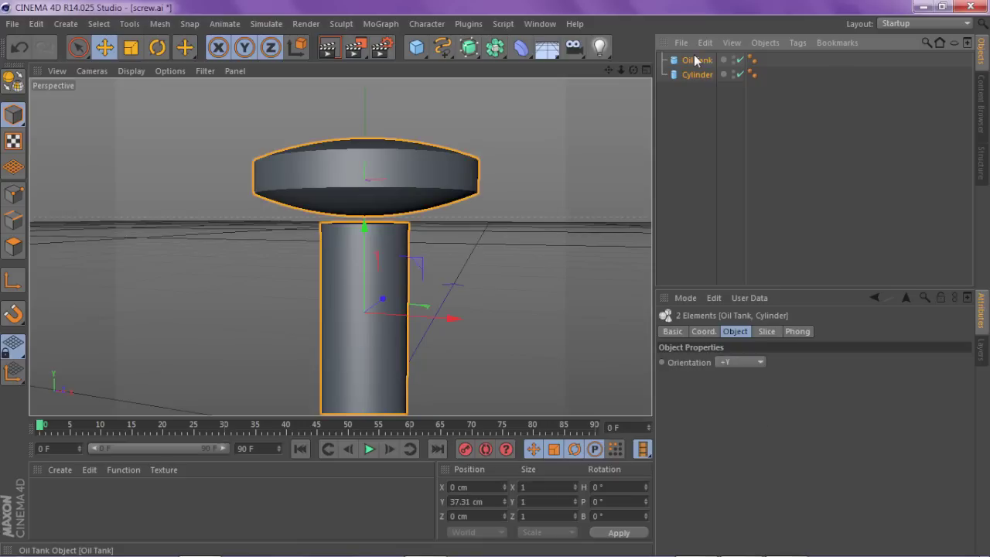
right_click(695, 60)
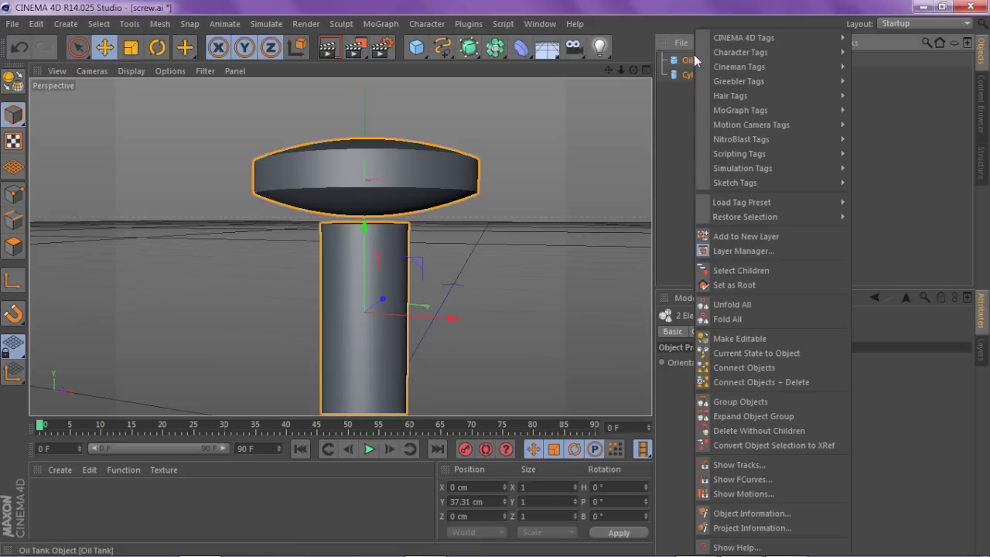
click(735, 338)
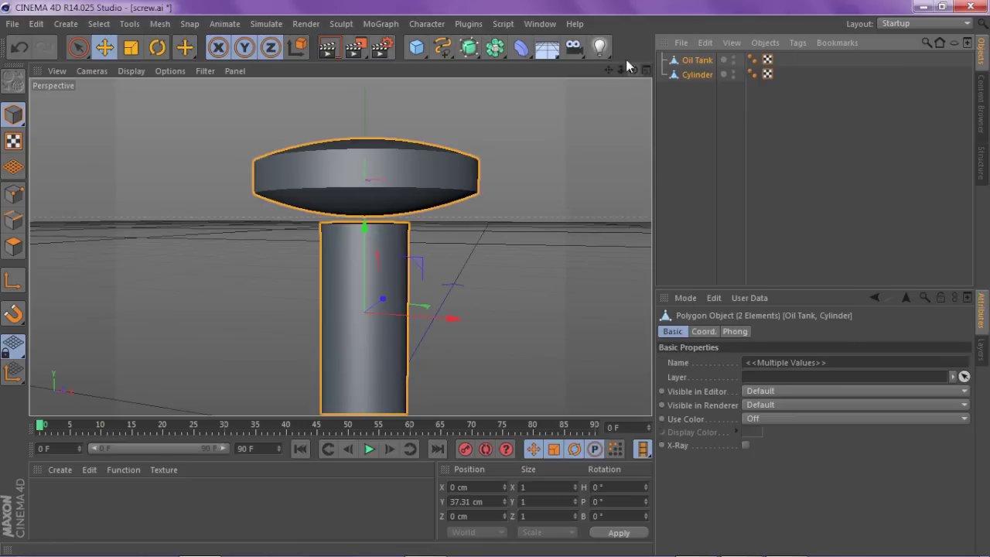
Step: Switch to polygon editing for both objects and activate Loop Selection
click(12, 249)
scroll(378, 252, up, 4)
click(331, 222)
click(397, 271)
click(331, 265)
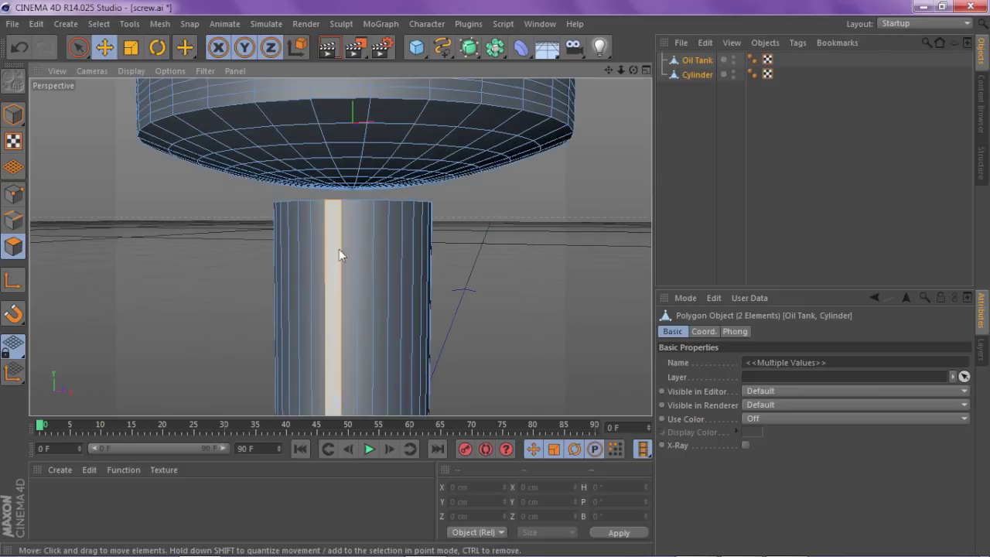
key(u)
key(l)
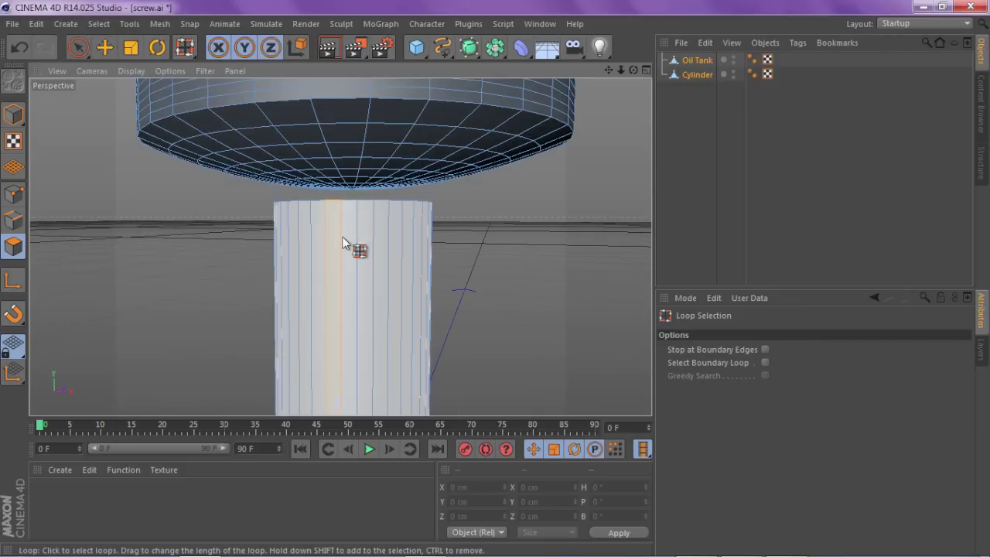
Step: Try loop selections on the cylinder's side and on a polygon ring of the oil tank's underside
click(386, 212)
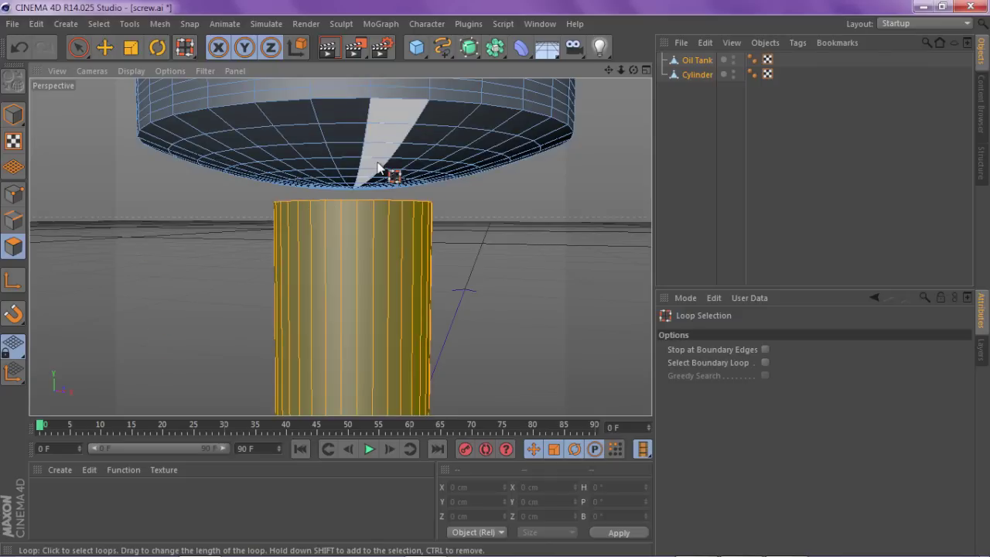
click(379, 164)
click(379, 162)
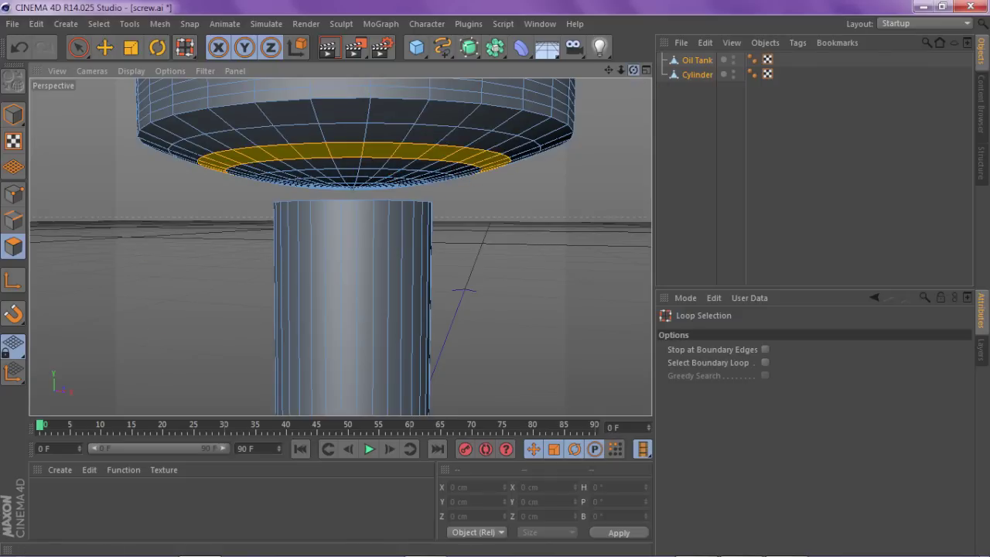
Step: Loop-select the polygons of the cylinder's top cap and delete them
mouse_move(621, 70)
mouse_down()
mouse_move(650, 71)
mouse_move(622, 72)
mouse_move(636, 77)
mouse_up()
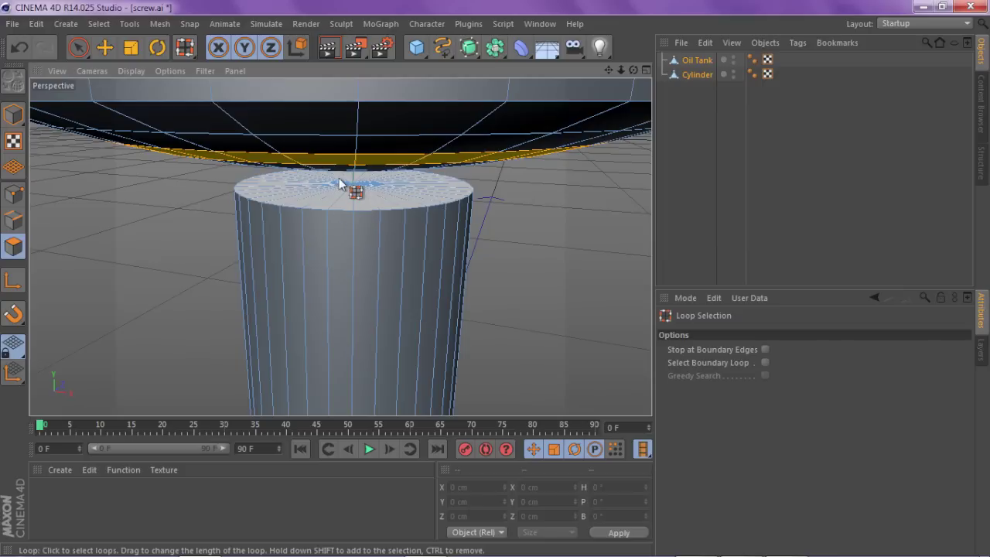
click(351, 177)
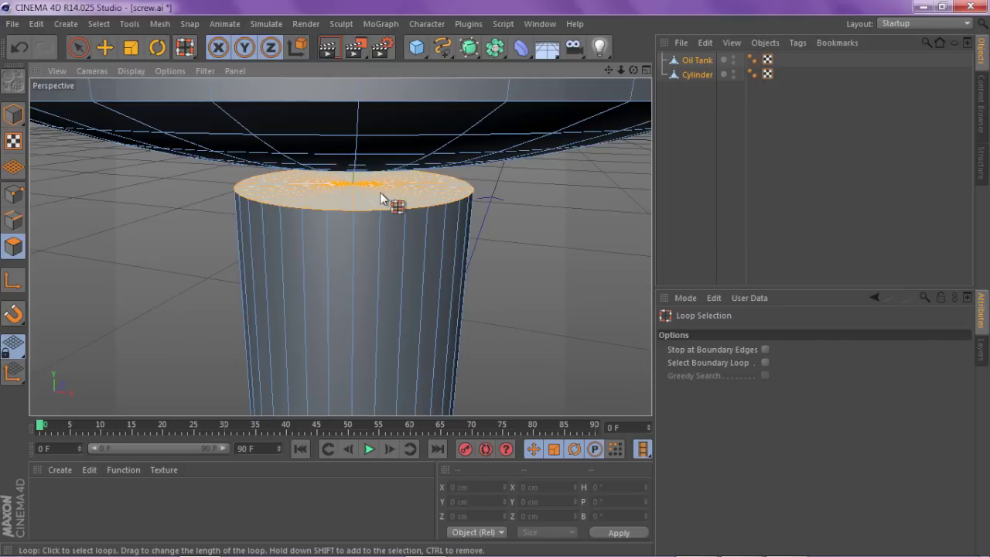
key(Delete)
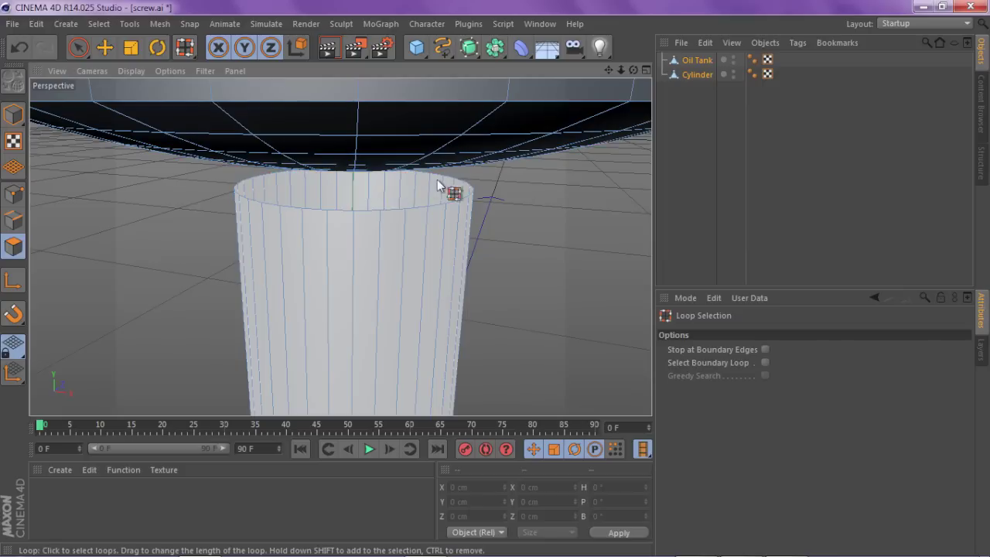
Step: Loop-select the concentric polygon rings around the centre of the oil tank's underside and delete them
scroll(437, 179, up, 3)
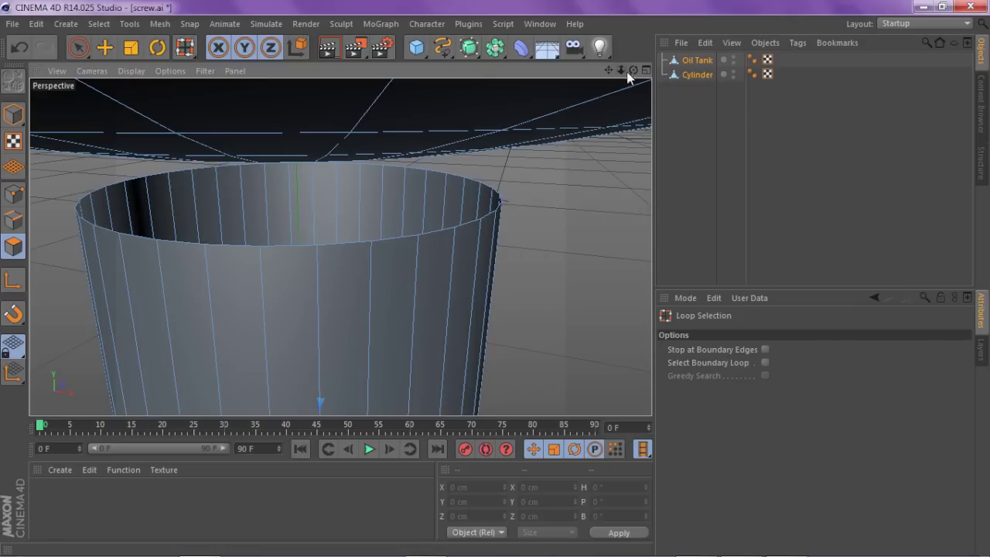
drag(634, 70, 643, 82)
click(294, 231)
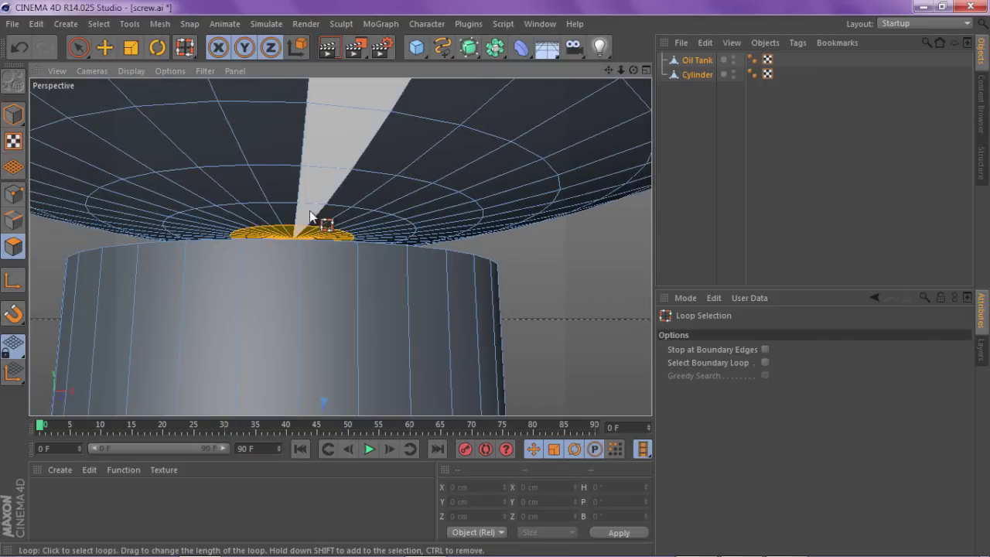
shift+click(303, 212)
shift+click(340, 166)
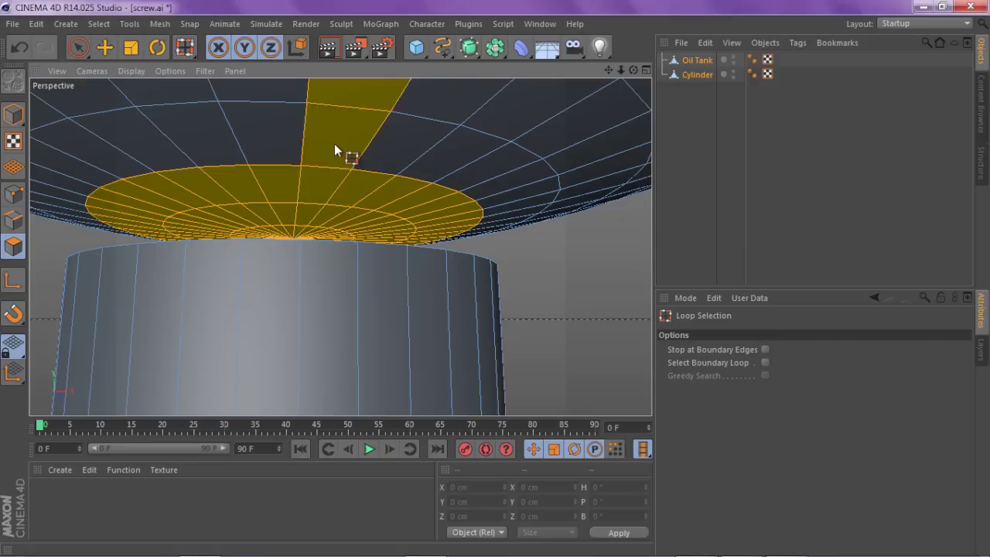
shift+click(507, 126)
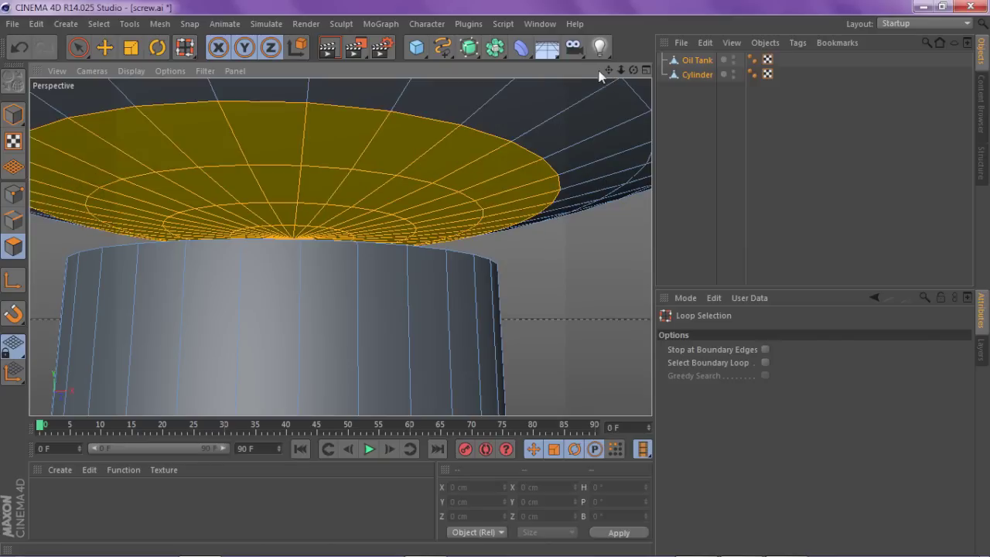
drag(621, 70, 556, 70)
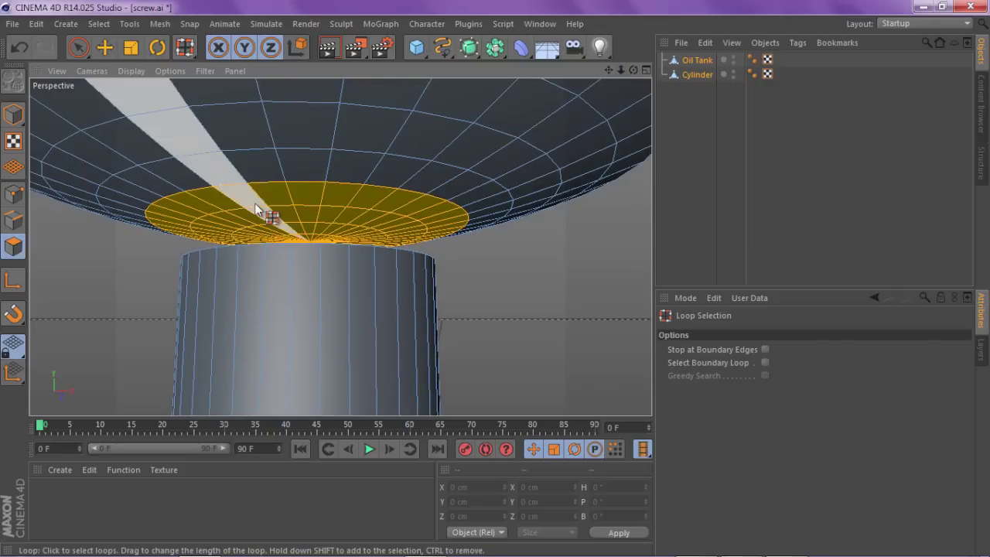
shift+click(289, 228)
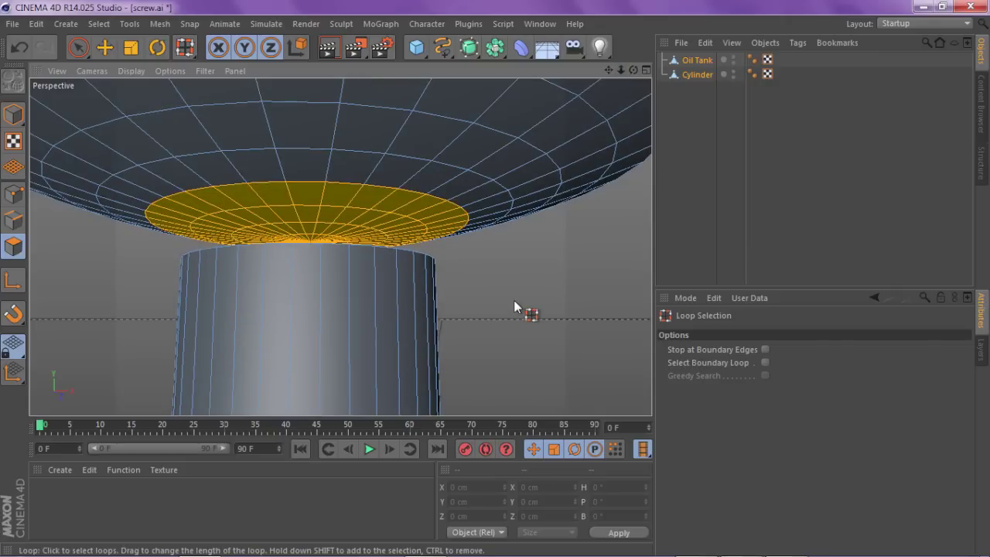
key(Delete)
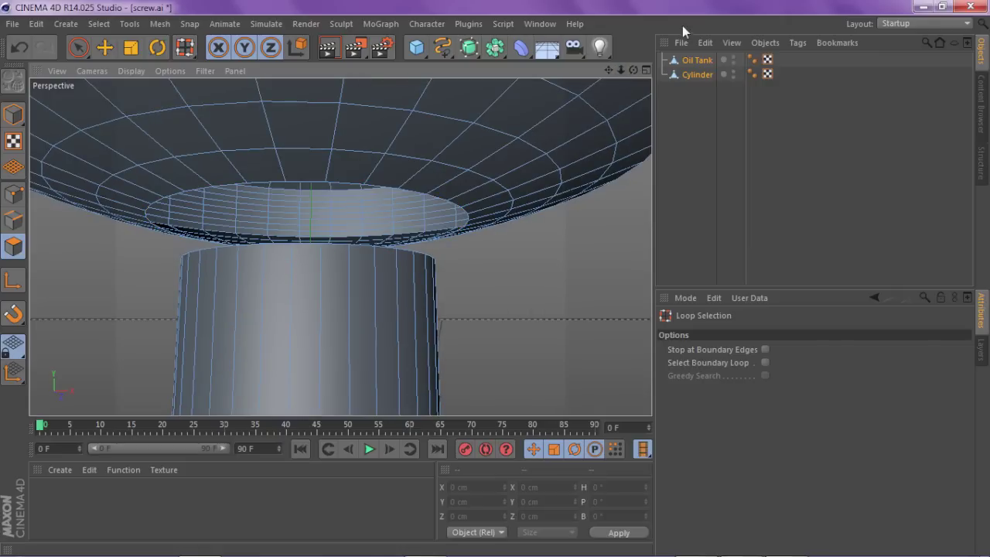
Step: Select all points of the oil tank and cylinder in point editing and optimize them
mouse_move(633, 69)
mouse_down()
mouse_move(633, 55)
mouse_move(632, 113)
mouse_move(631, 68)
mouse_up()
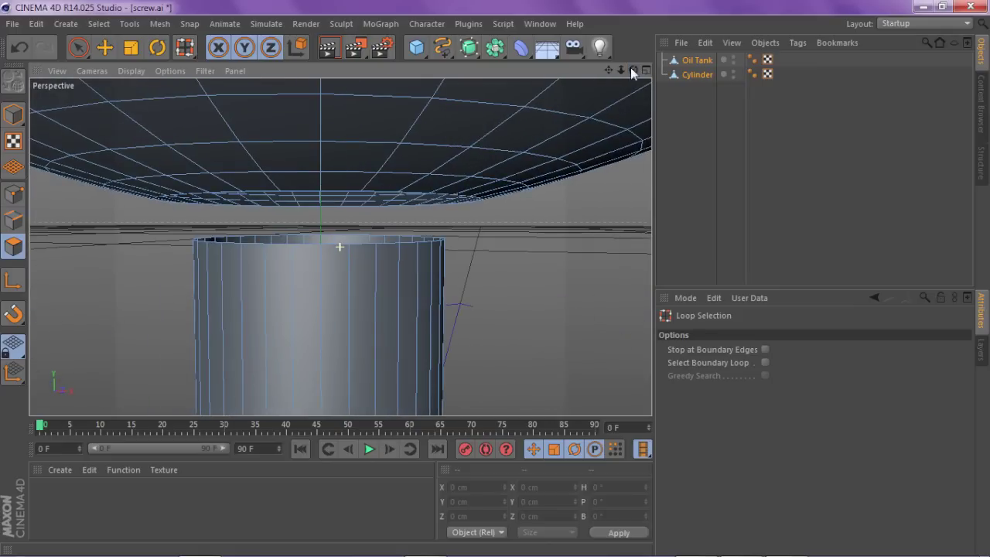
click(14, 199)
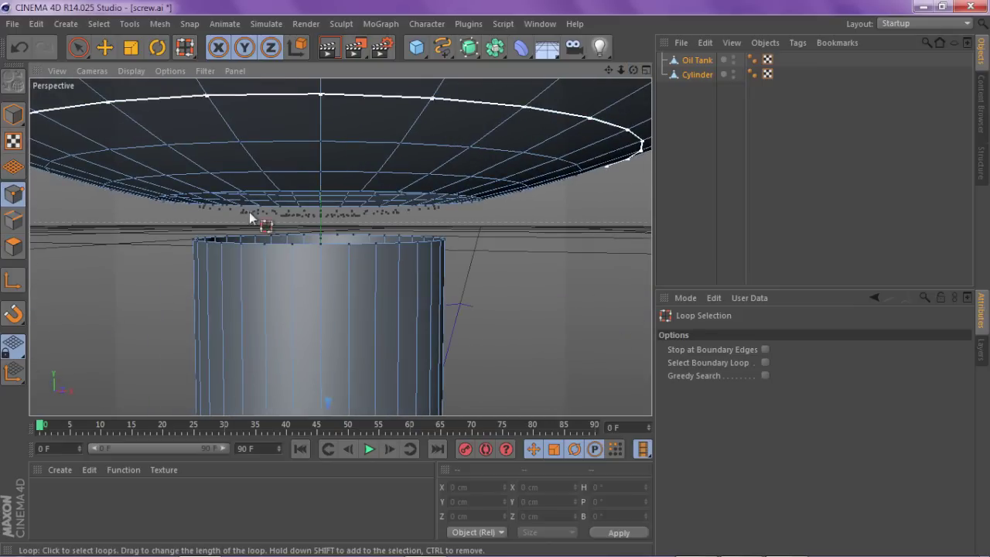
scroll(266, 249, up, 3)
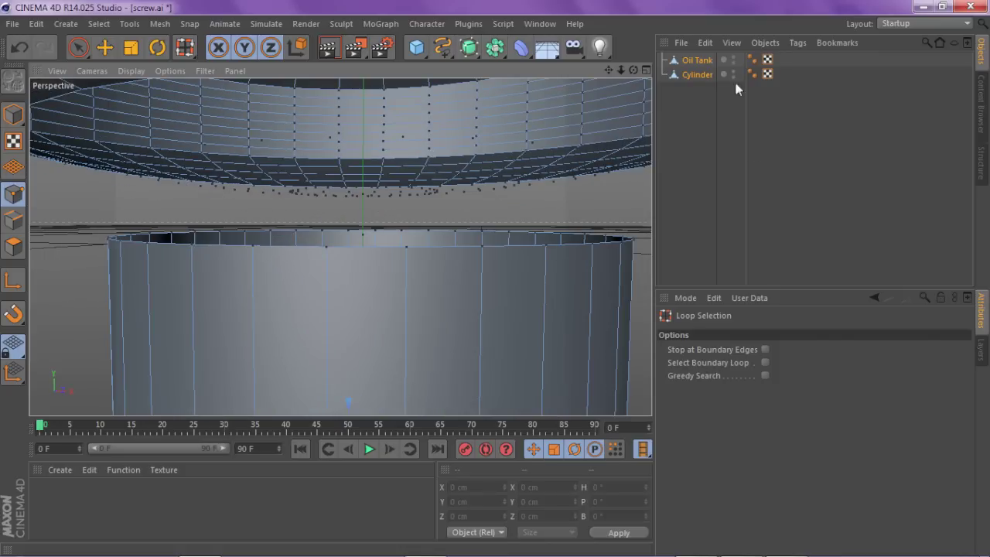
drag(621, 70, 600, 69)
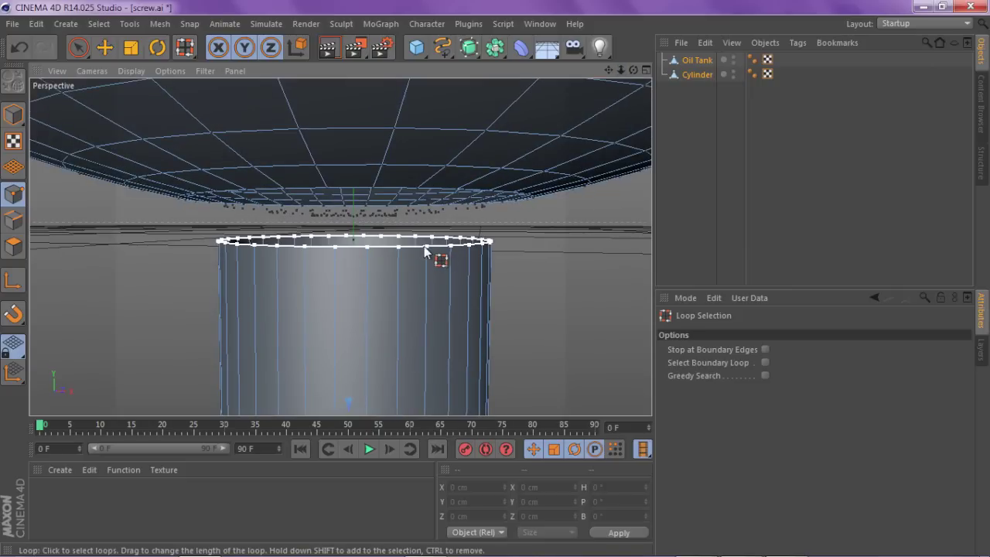
drag(427, 249, 427, 246)
key(ctrl+a)
drag(622, 72, 561, 72)
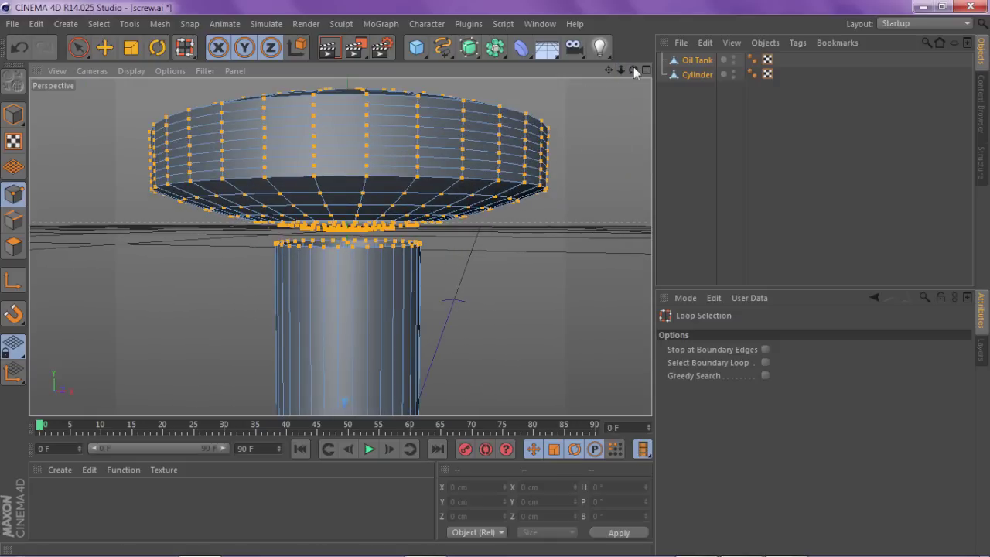
drag(623, 72, 651, 71)
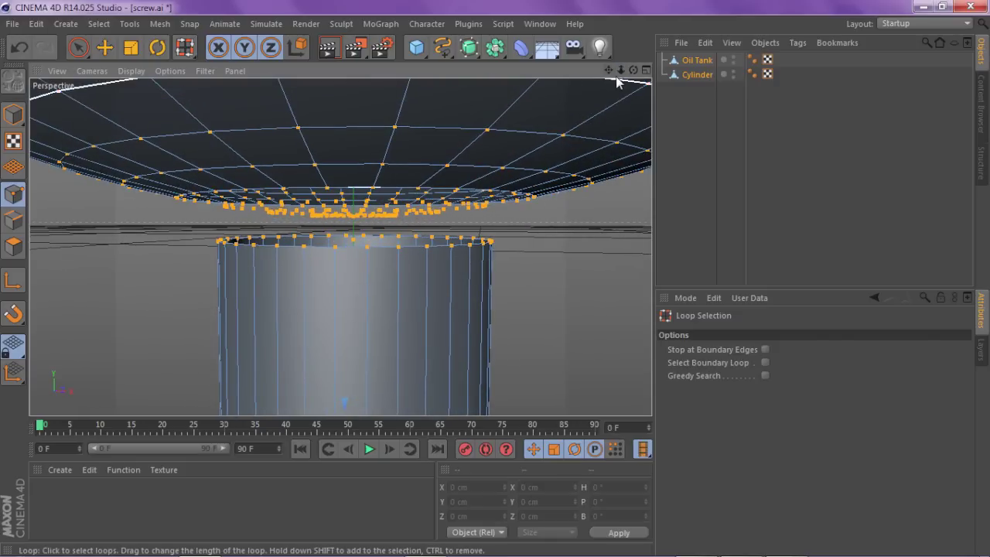
mouse_move(631, 74)
mouse_down()
mouse_move(642, 78)
mouse_move(635, 73)
mouse_up()
right_click(601, 243)
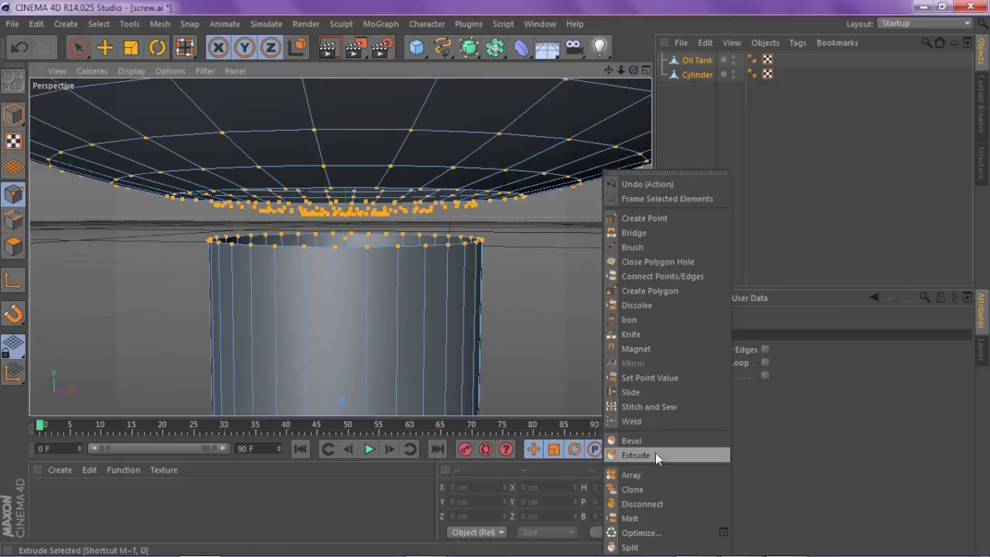
click(638, 533)
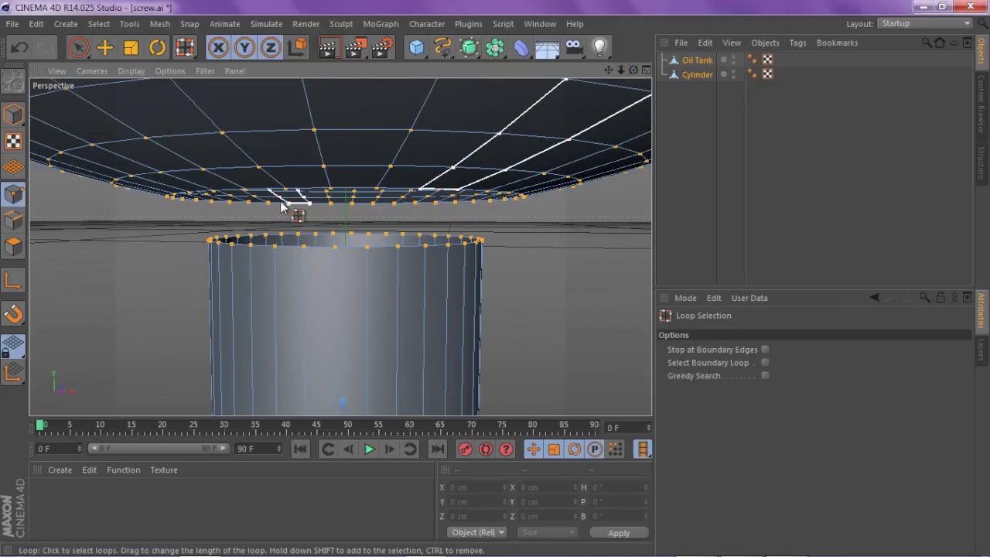
Step: Loop-select the points of the cylinder's top rim and the oil tank's opening, and activate Stitch and Sew
scroll(281, 200, up, 3)
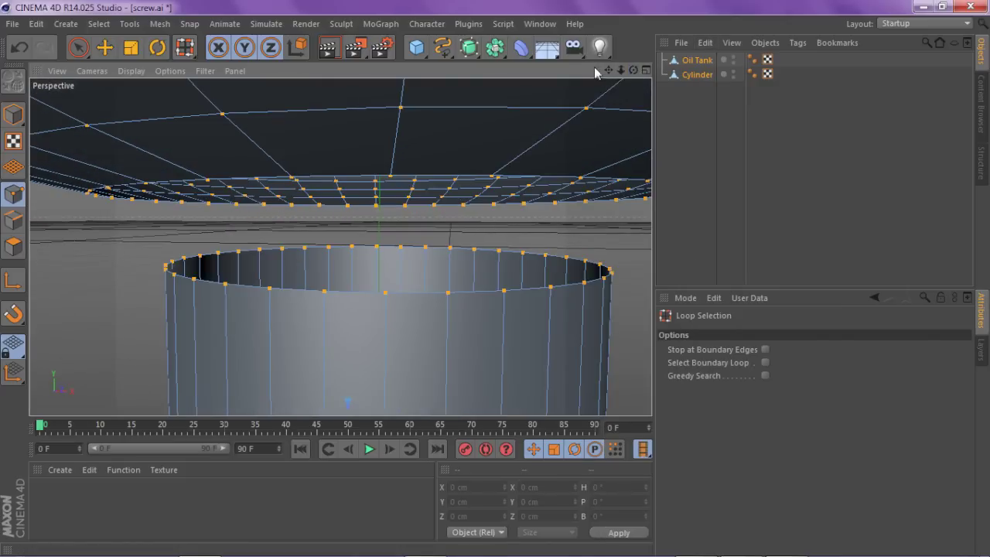
click(464, 294)
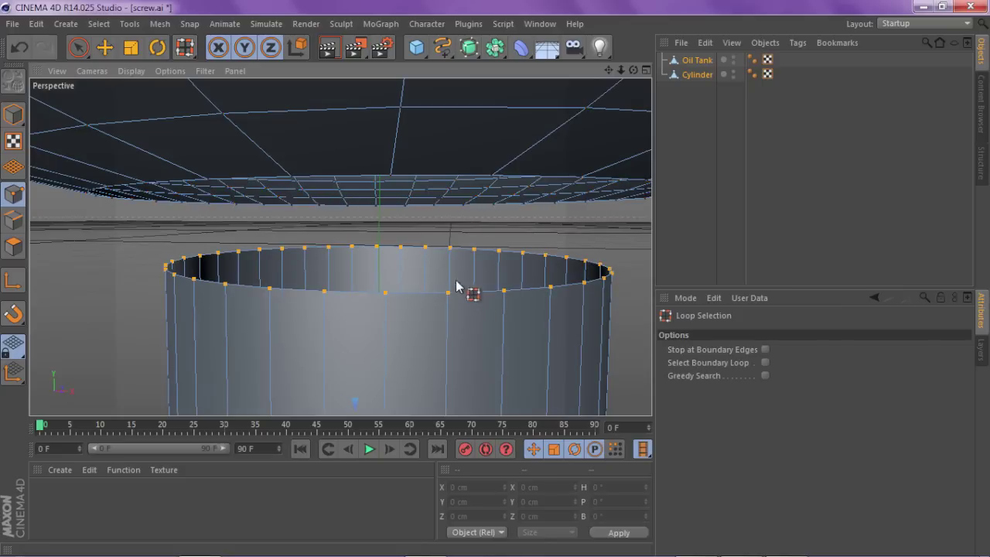
shift+click(458, 179)
drag(608, 71, 519, 65)
right_click(579, 229)
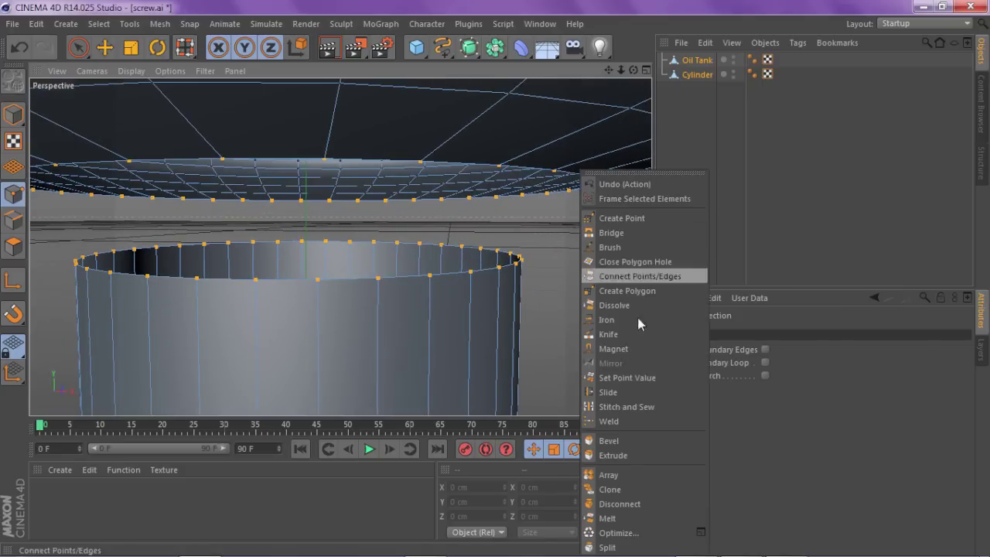
click(642, 406)
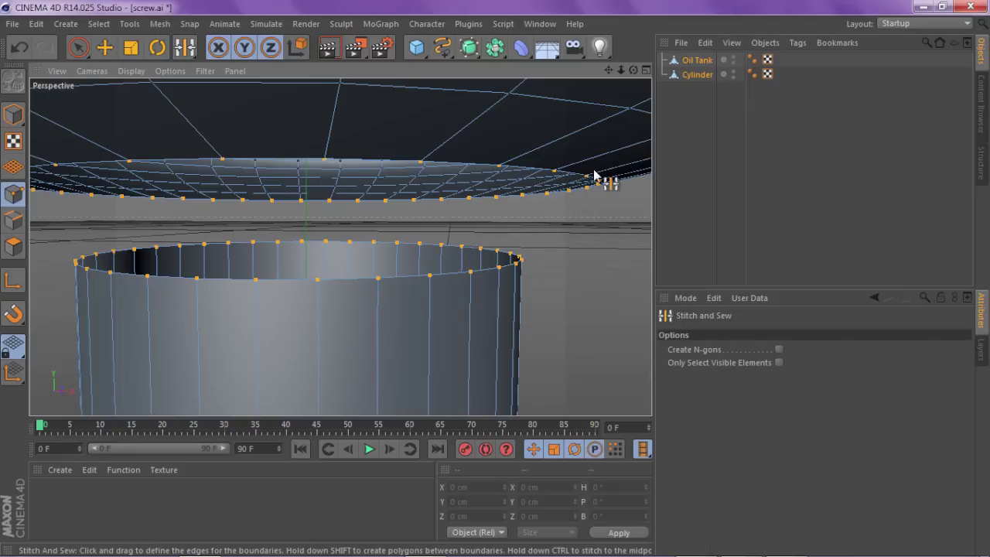
Step: Try stitching the oil tank's opening to different points on the cylinder's rim, undoing each attempt
drag(621, 72, 650, 66)
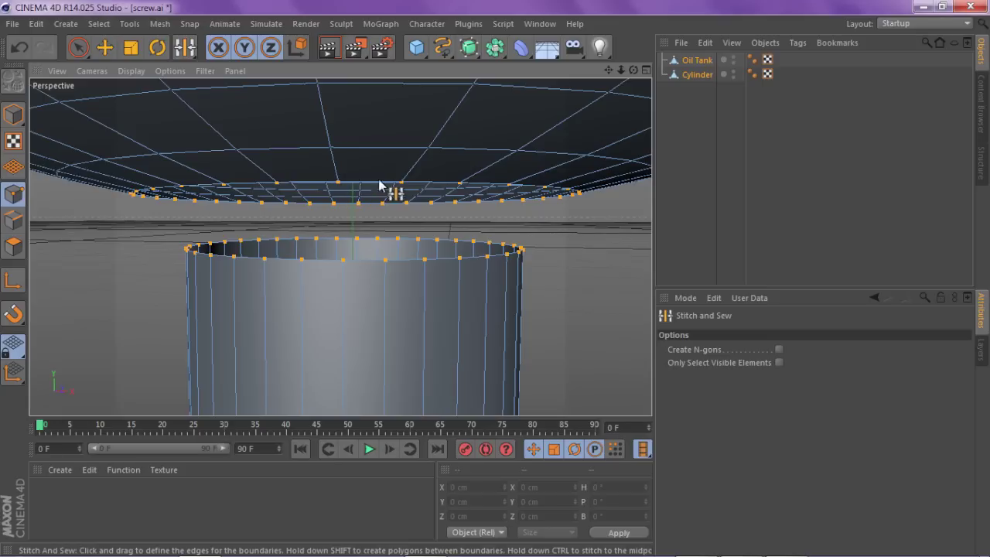
drag(402, 186, 346, 270)
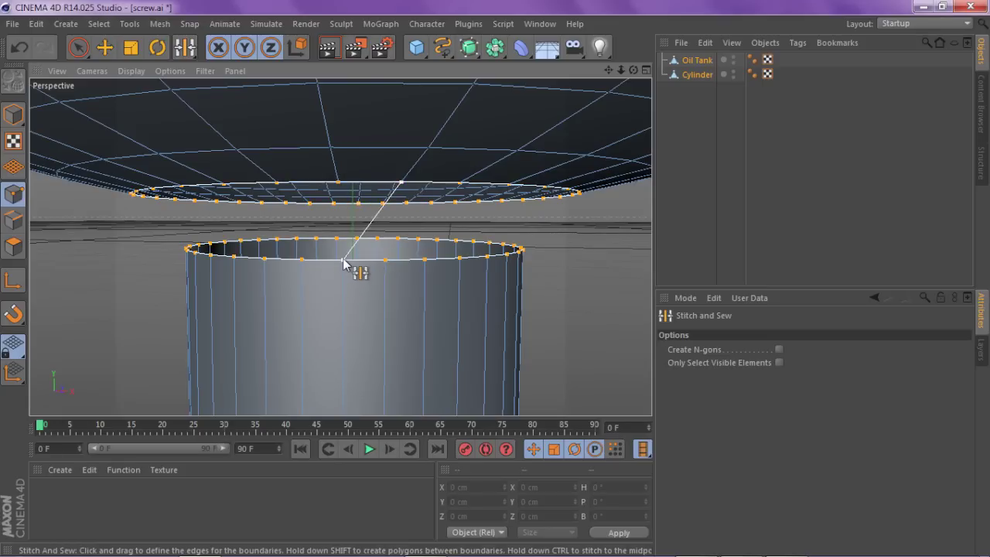
drag(346, 263, 347, 262)
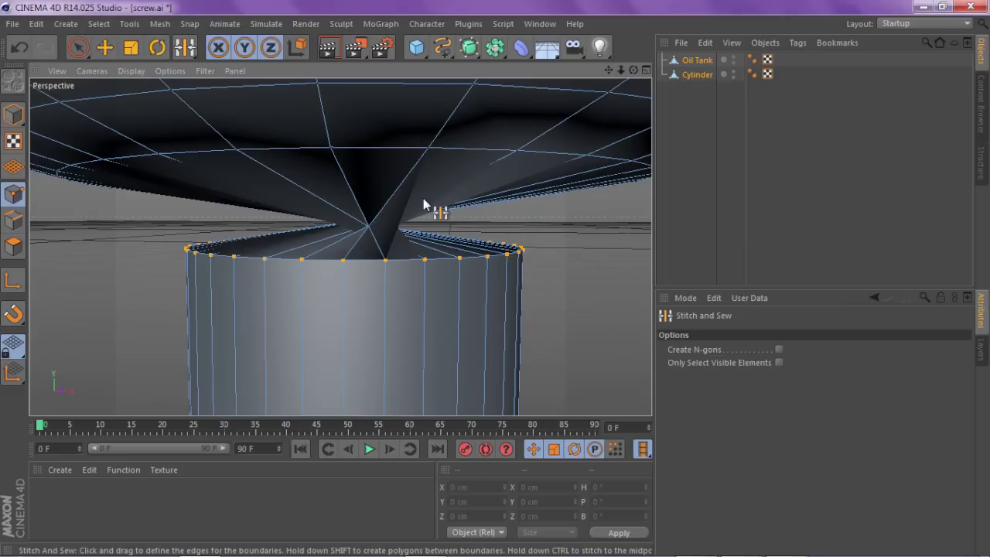
key(ctrl+z)
drag(411, 182, 304, 258)
key(ctrl+z)
drag(404, 185, 306, 246)
key(ctrl+z)
Step: Stitch the oil tank's opening to the cylinder's top rim and deselect both objects
drag(402, 184, 236, 258)
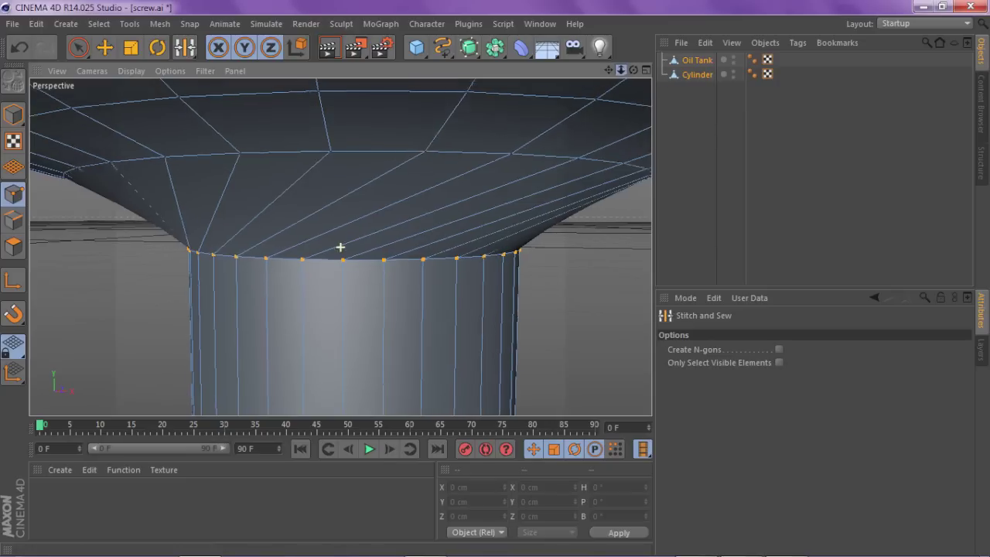
scroll(340, 248, down, 5)
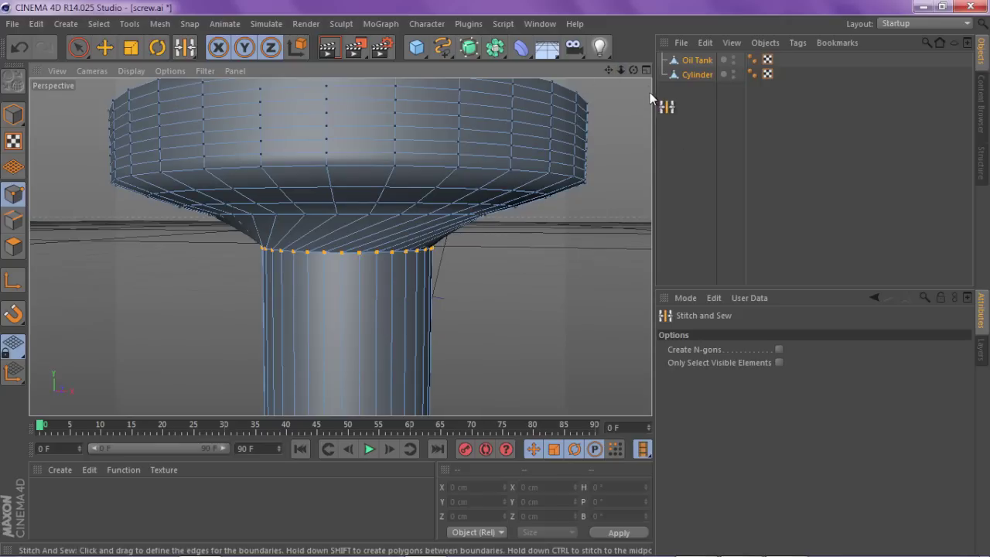
drag(633, 71, 340, 249)
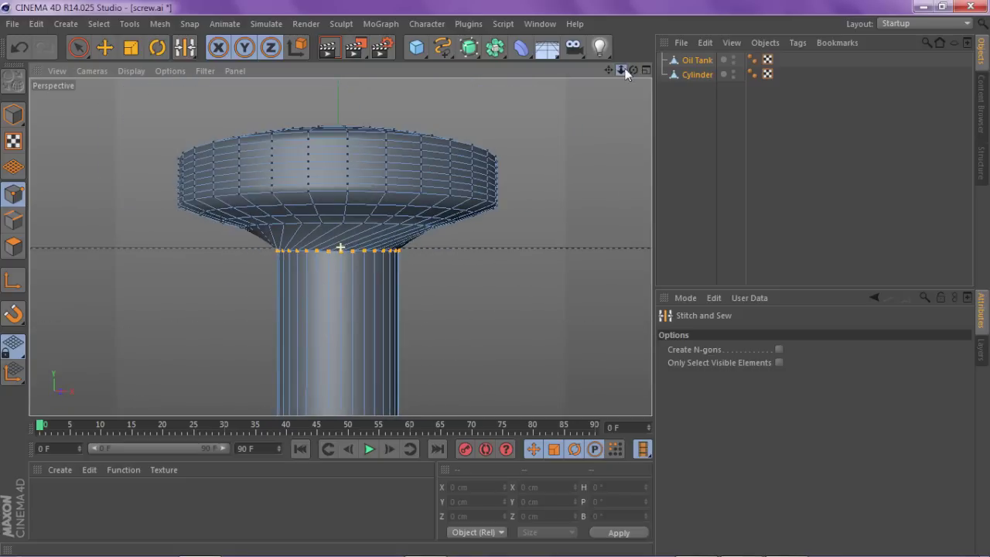
click(696, 139)
Step: Move the centre point of the cylinder's bottom cap downward to form a pointed tip
drag(621, 71, 341, 247)
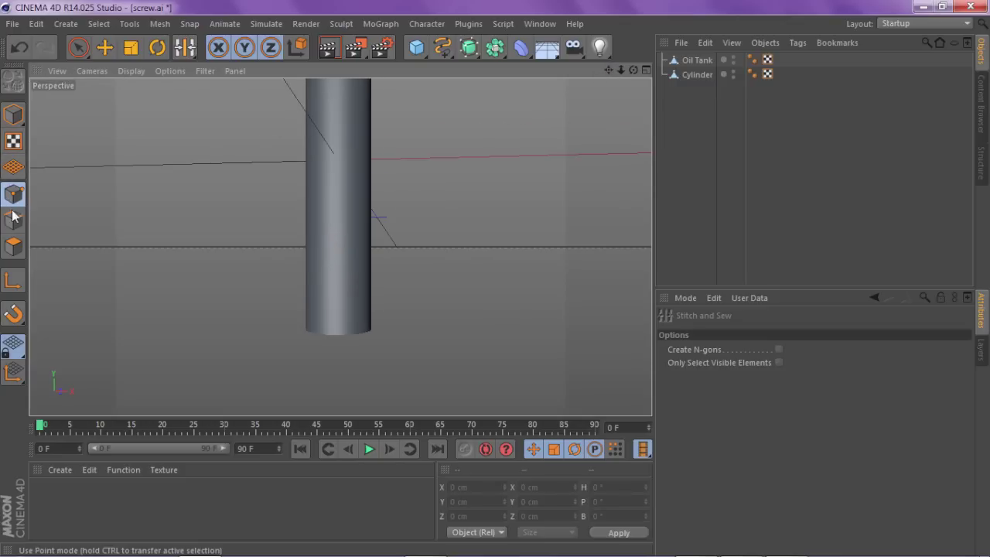
click(105, 47)
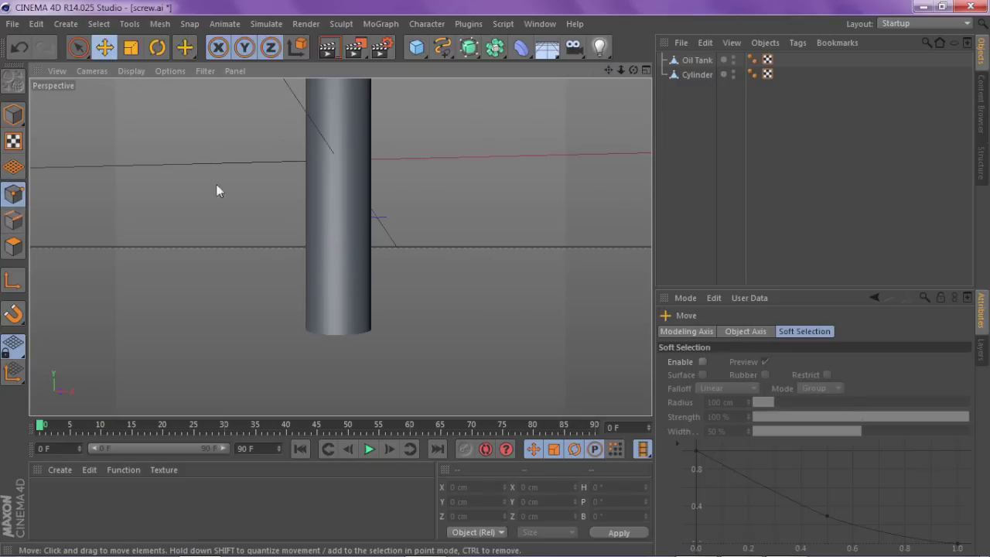
click(694, 74)
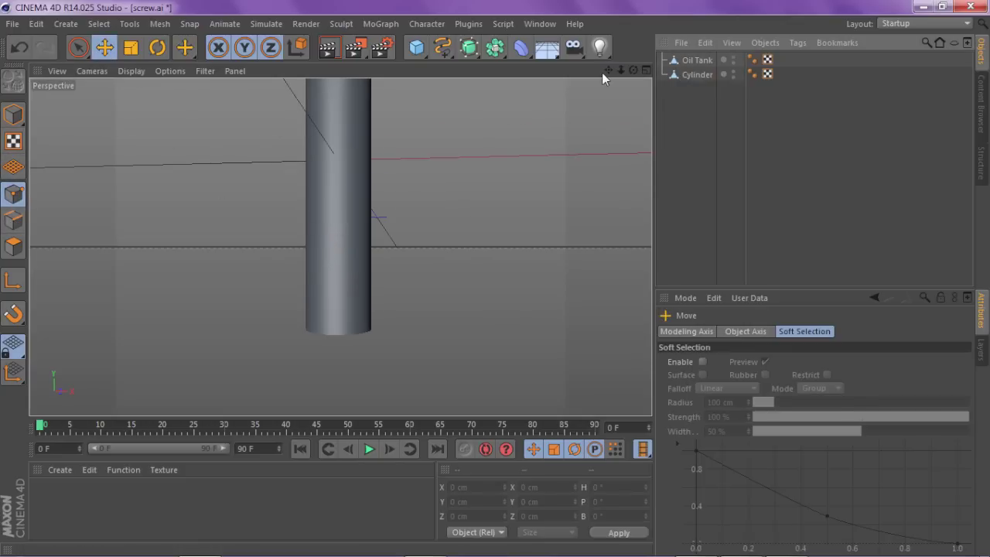
drag(608, 71, 634, 178)
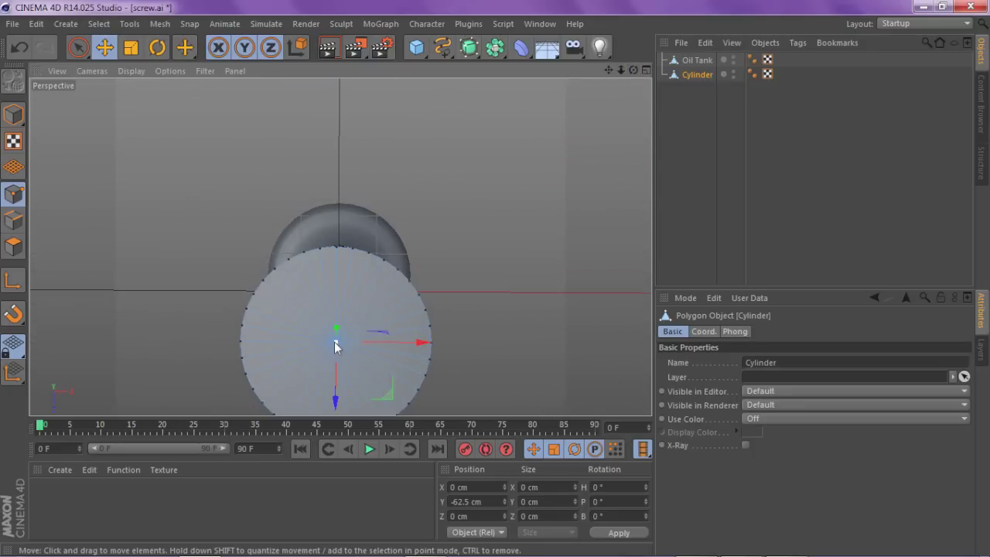
drag(633, 71, 584, 100)
drag(353, 180, 399, 310)
click(694, 120)
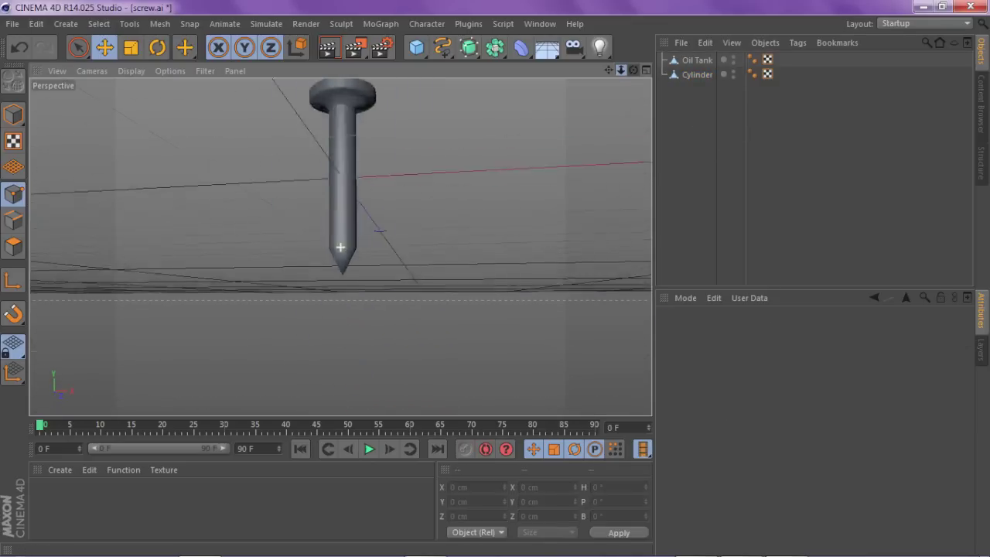
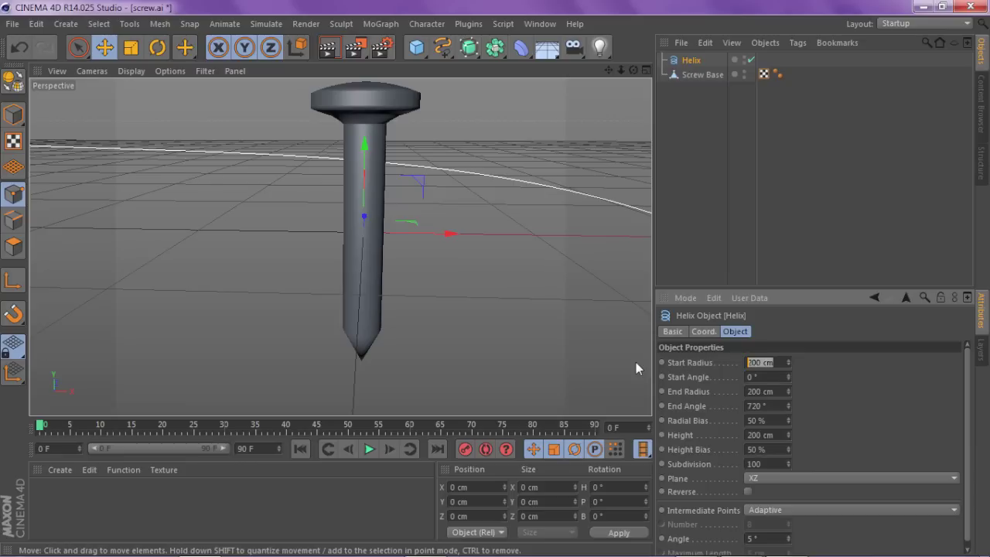
Step: Set the helix's start radius to 6 cm and its end radius to 10 cm
text(6)
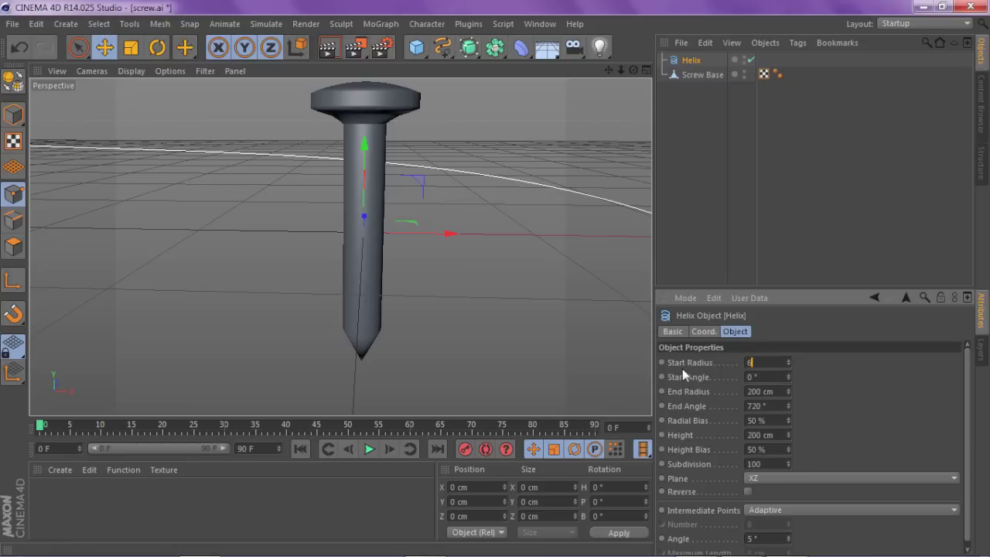
click(759, 377)
drag(775, 393, 731, 397)
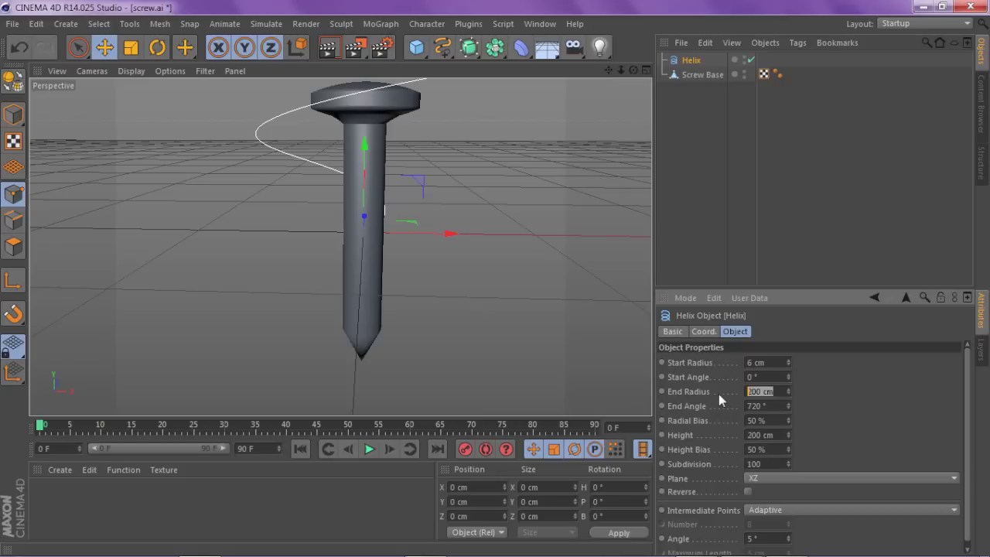
text(10)
key(Tab)
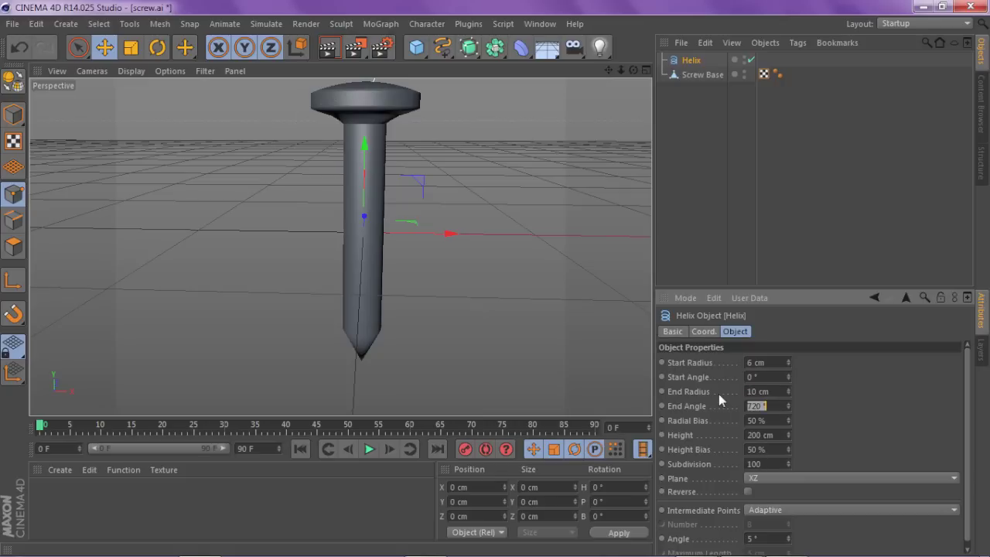
Step: Set the helix's end angle to 5000° and its radial bias to 100%
text(5000)
key(Return)
click(774, 420)
text(100)
key(Return)
drag(621, 71, 375, 102)
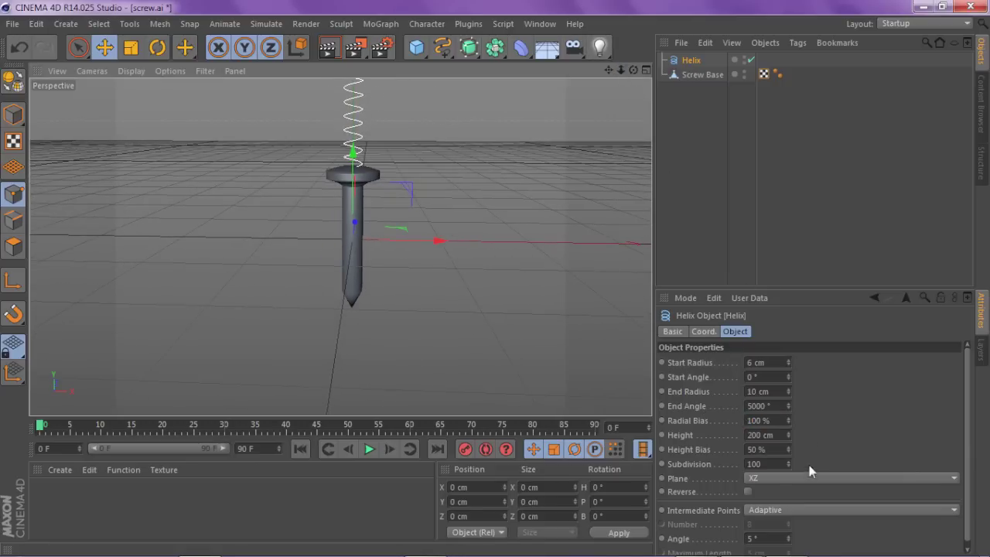
Step: Move the helix straight down along the Y axis so it starts at the screw's pointed tip
scroll(407, 280, up, 3)
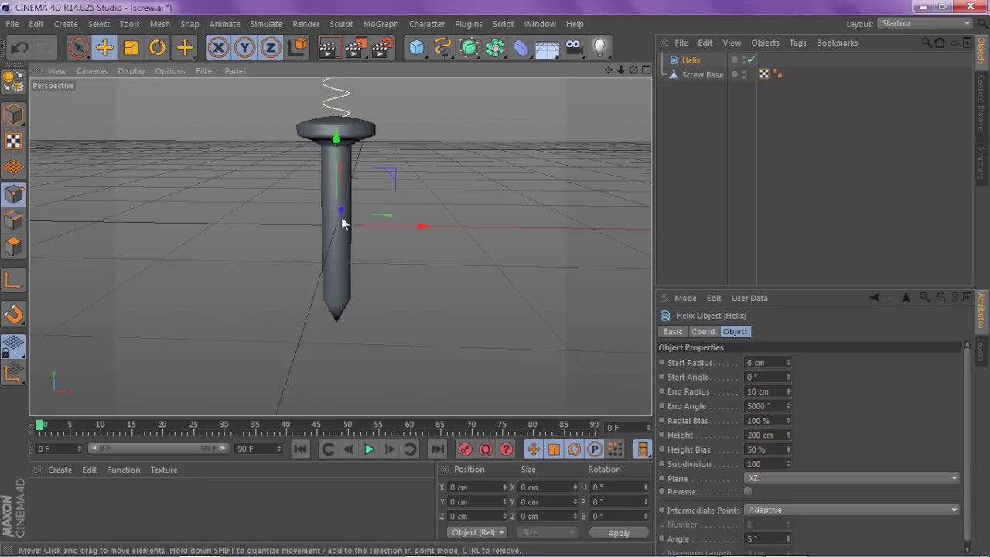
drag(338, 139, 344, 241)
scroll(336, 319, up, 6)
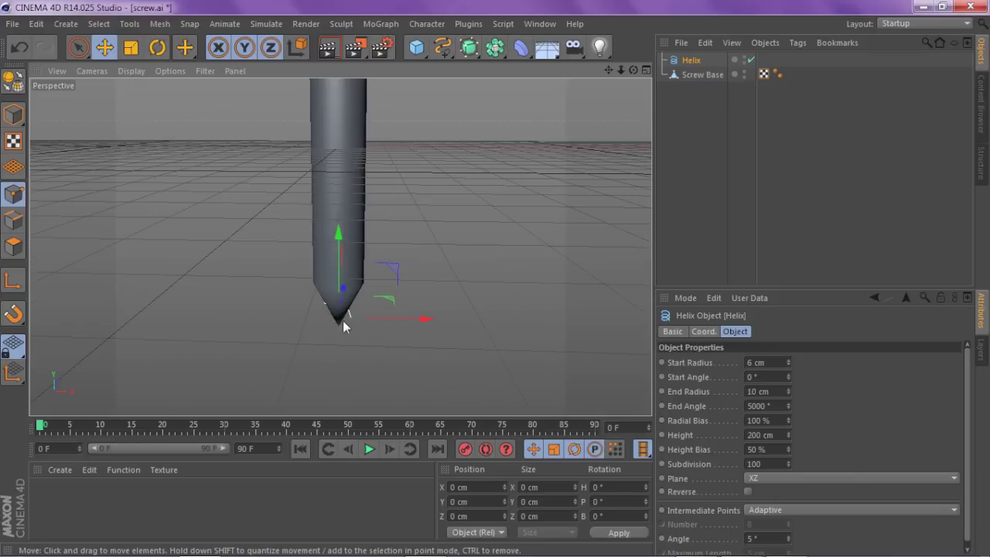
Step: Set the helix's height to 125 cm
drag(609, 71, 588, 427)
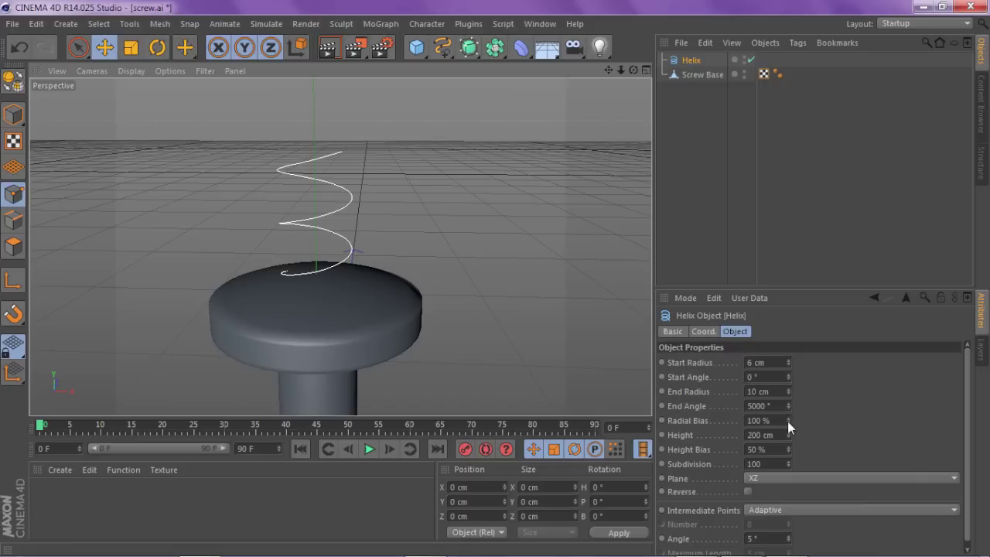
drag(788, 435, 788, 470)
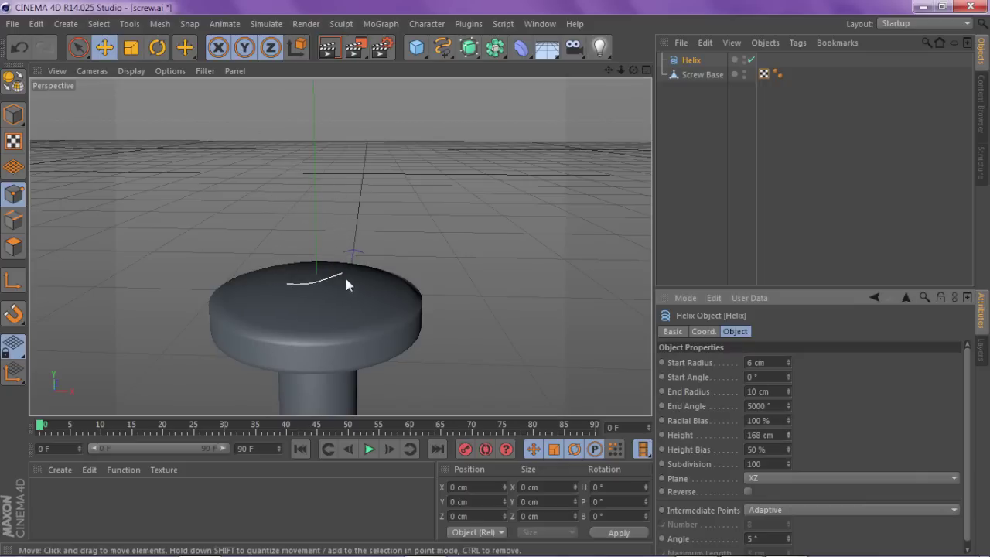
click(782, 435)
text(125)
key(Return)
Step: Add a 4-Side spline to serve as the thread's cross-section
drag(609, 72, 341, 246)
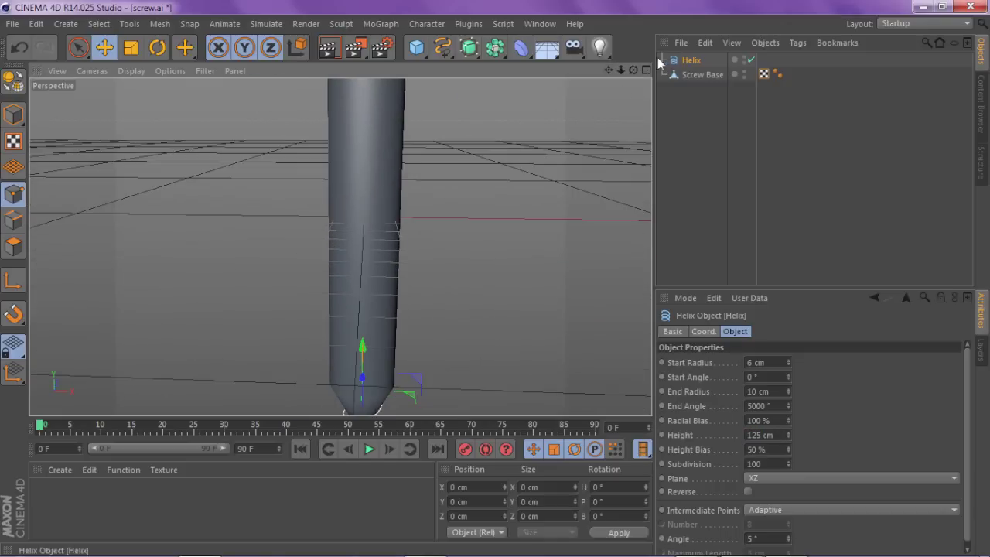
drag(621, 71, 341, 247)
drag(611, 72, 343, 247)
drag(630, 70, 335, 247)
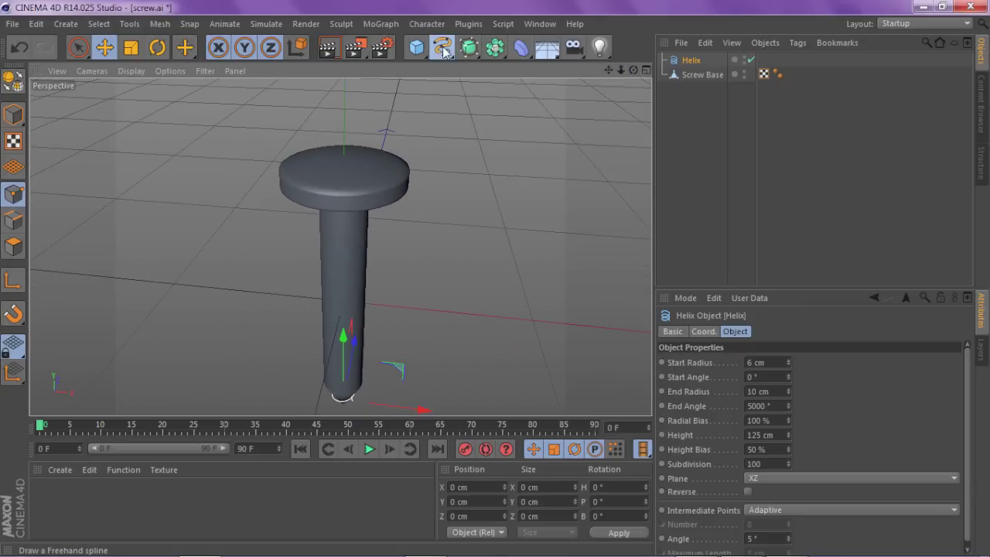
click(442, 47)
click(654, 173)
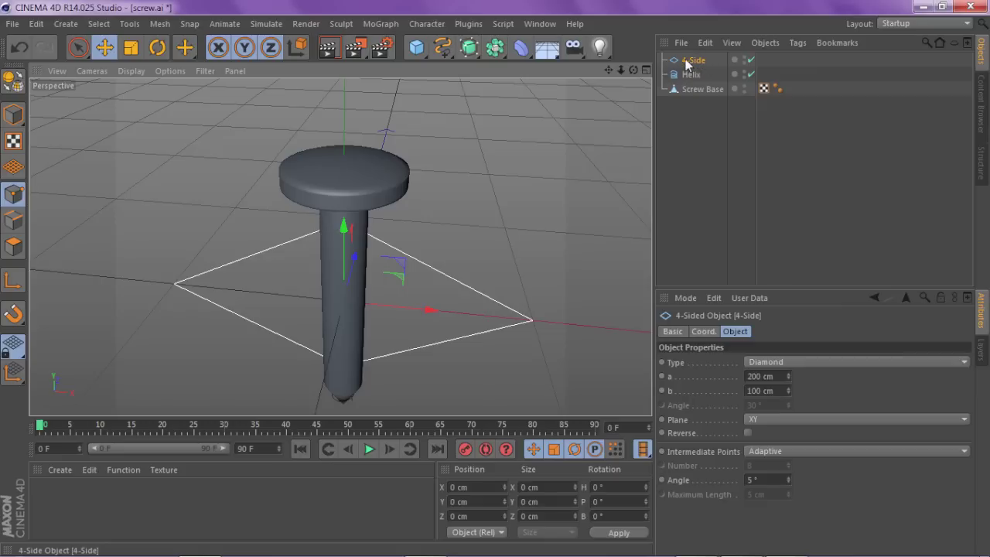
Step: Set the diamond-type 4-Side spline's dimension a to 10 cm and dimension b to 5 cm
click(773, 376)
text(1000)
key(Tab)
text(1000)
key(Return)
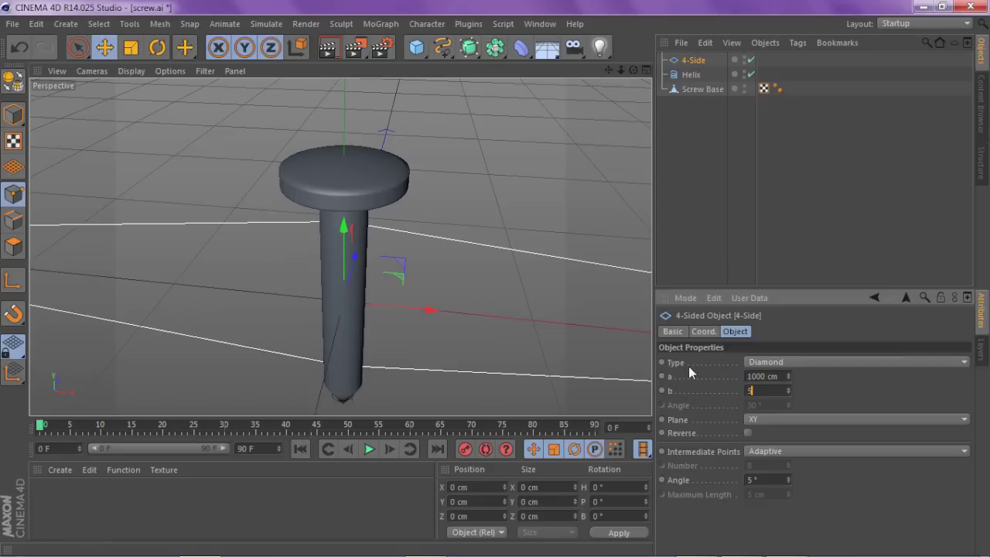
click(699, 206)
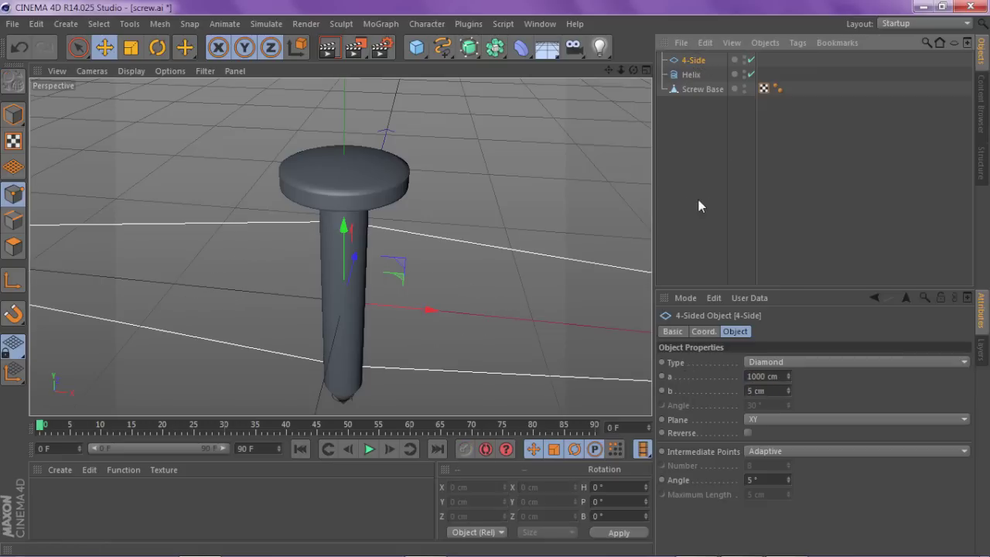
click(694, 60)
click(788, 378)
double_click(785, 378)
text(10)
key(Return)
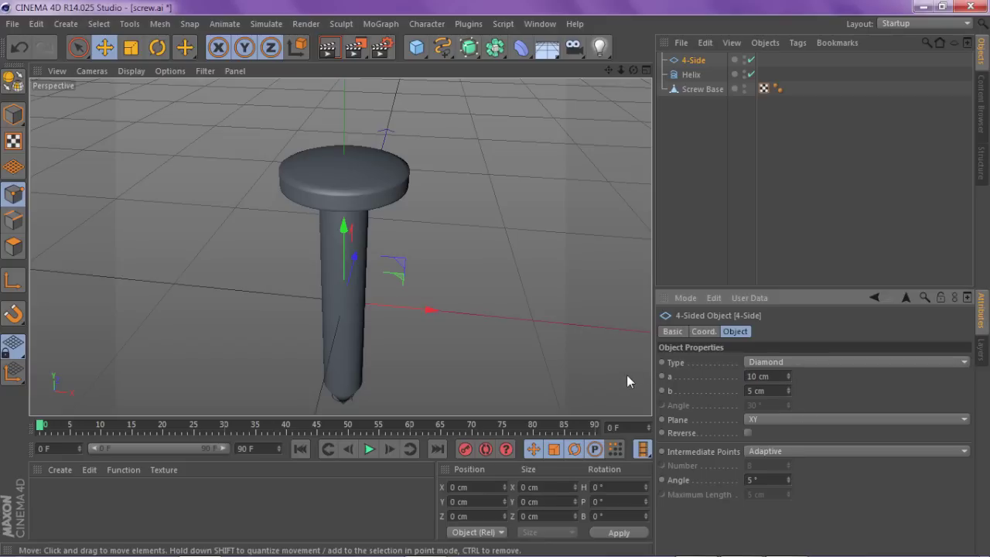
Step: Add a Sweep NURBS and nest the 4-Side profile and the helix in it, with the profile above the helix
click(469, 48)
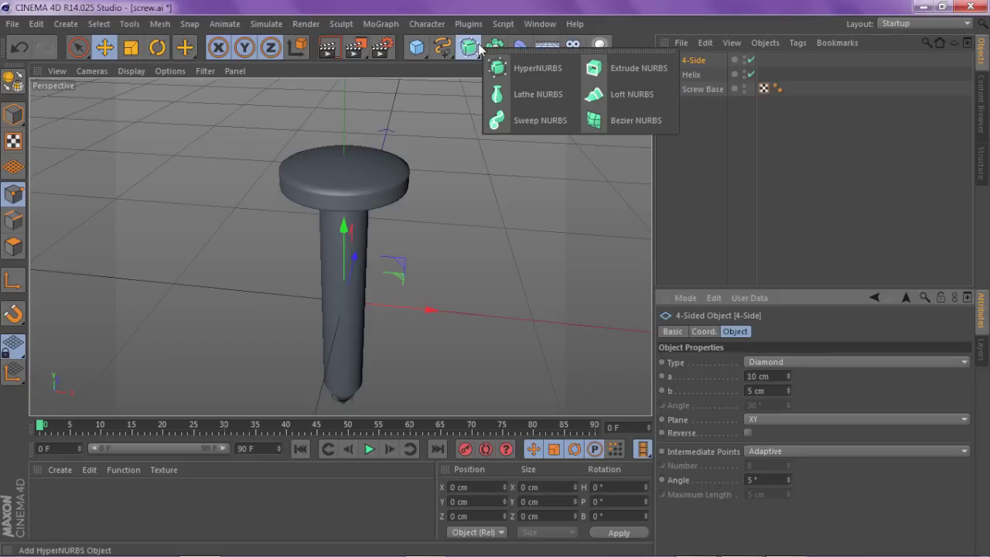
click(533, 117)
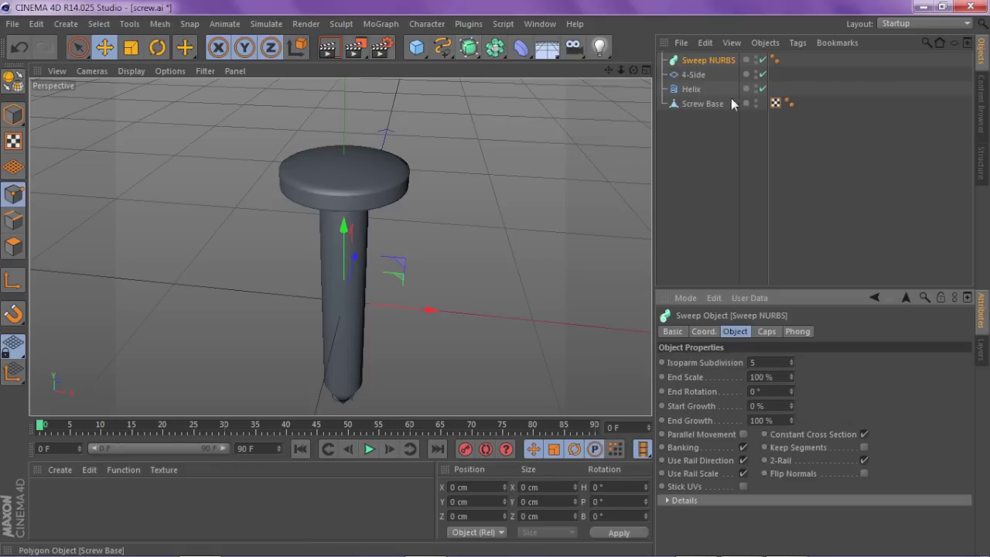
click(692, 89)
ctrl+click(693, 74)
mouse_move(693, 74)
mouse_down()
mouse_move(716, 71)
mouse_move(708, 61)
mouse_up()
scroll(461, 250, up, 2)
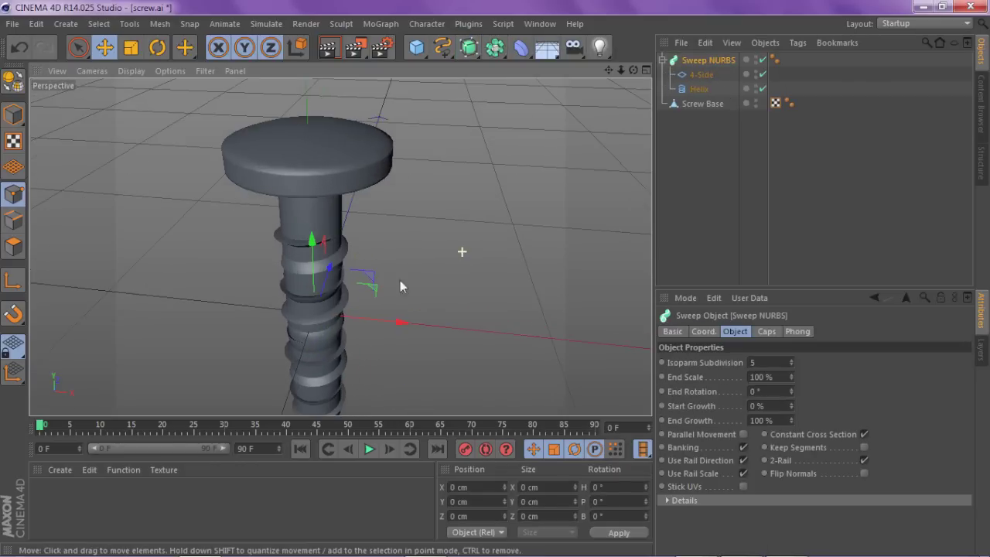
Step: Increase the helix's height so the thread extends up to the underside of the screw head, and deselect it
drag(609, 69, 635, 17)
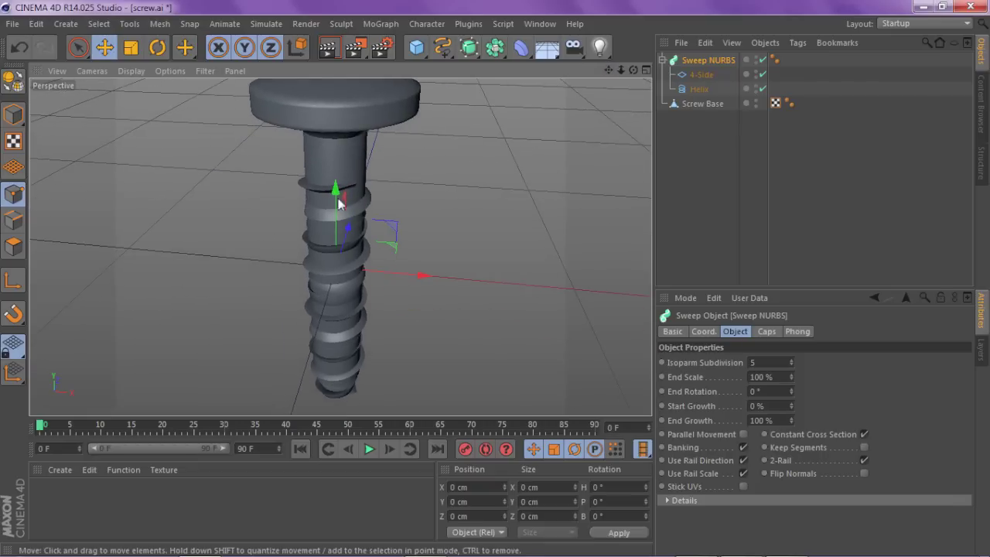
click(718, 93)
click(717, 91)
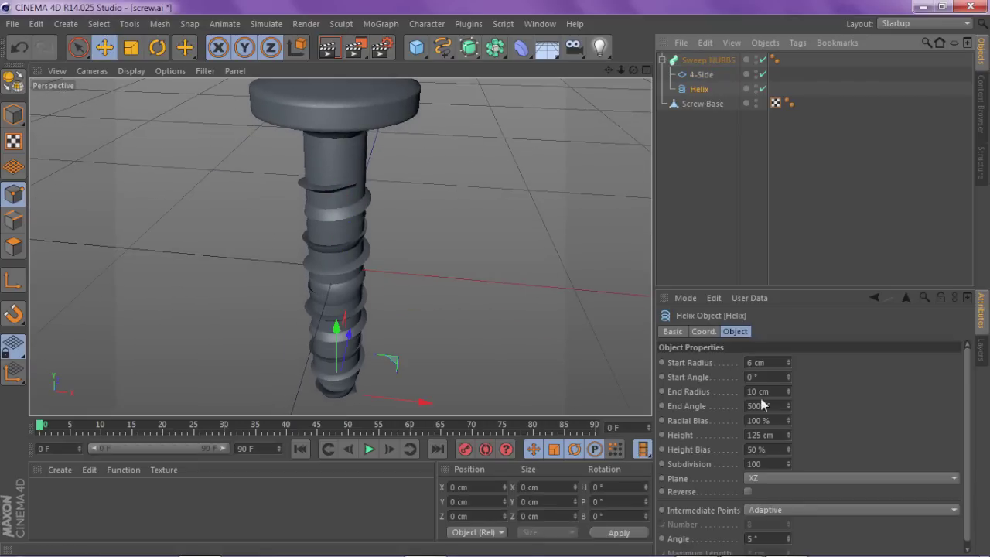
drag(787, 440, 787, 426)
click(713, 241)
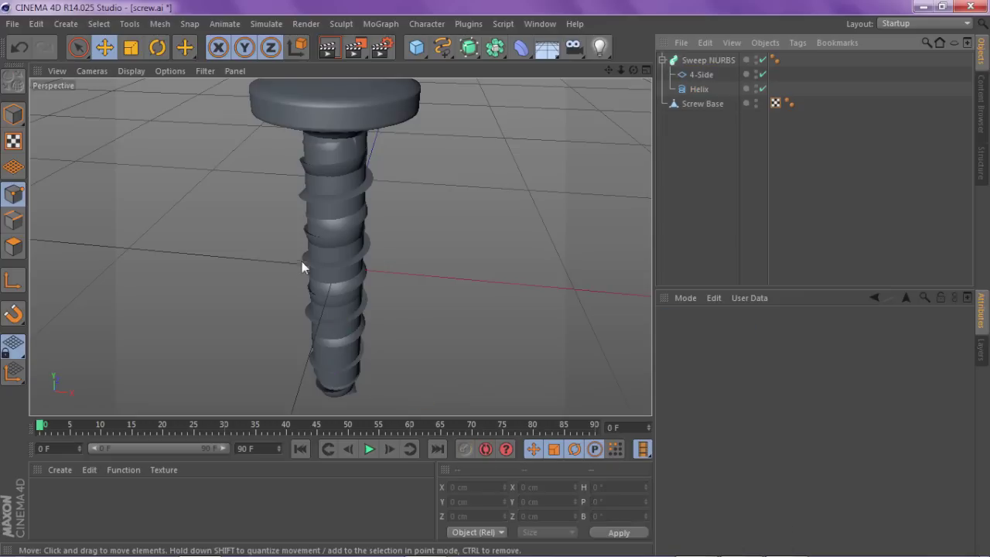
Step: Turn off Banking for the Sweep NURBS thread and deselect it
scroll(300, 264, up, 5)
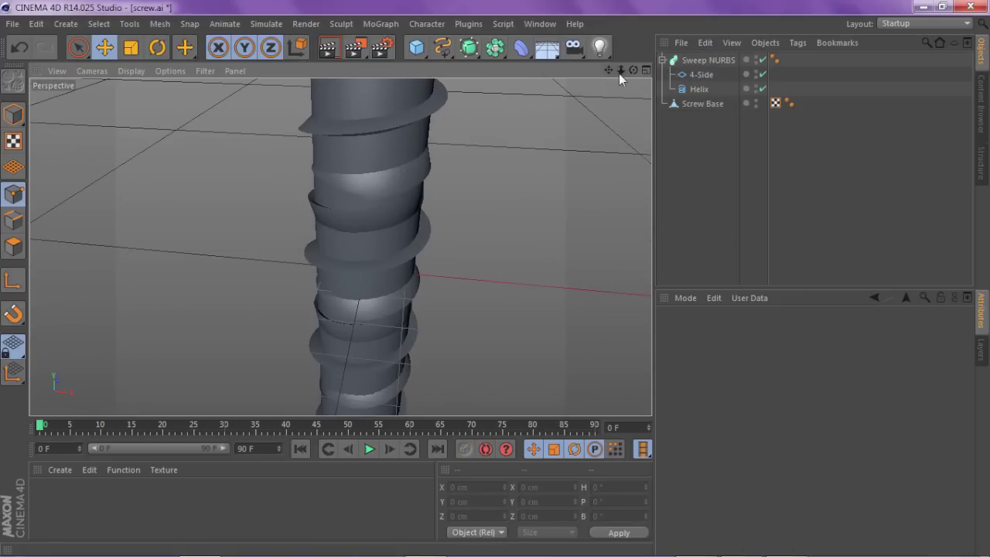
drag(620, 72, 339, 245)
drag(633, 72, 340, 247)
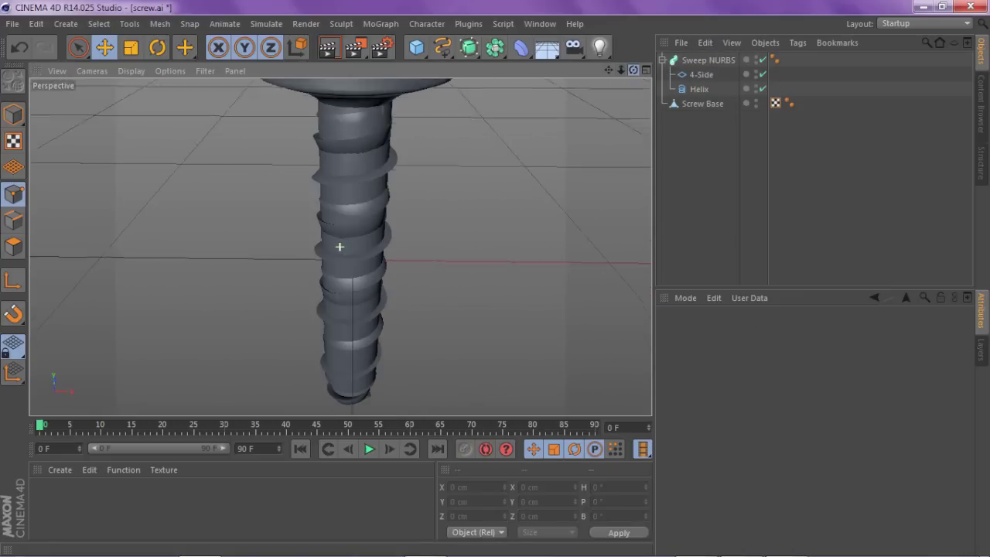
click(706, 59)
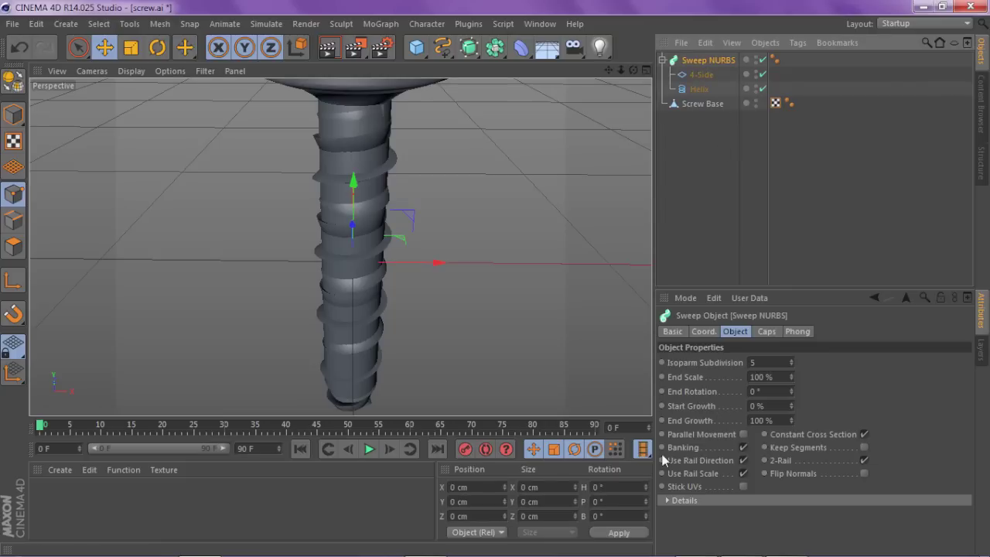
click(742, 448)
click(511, 129)
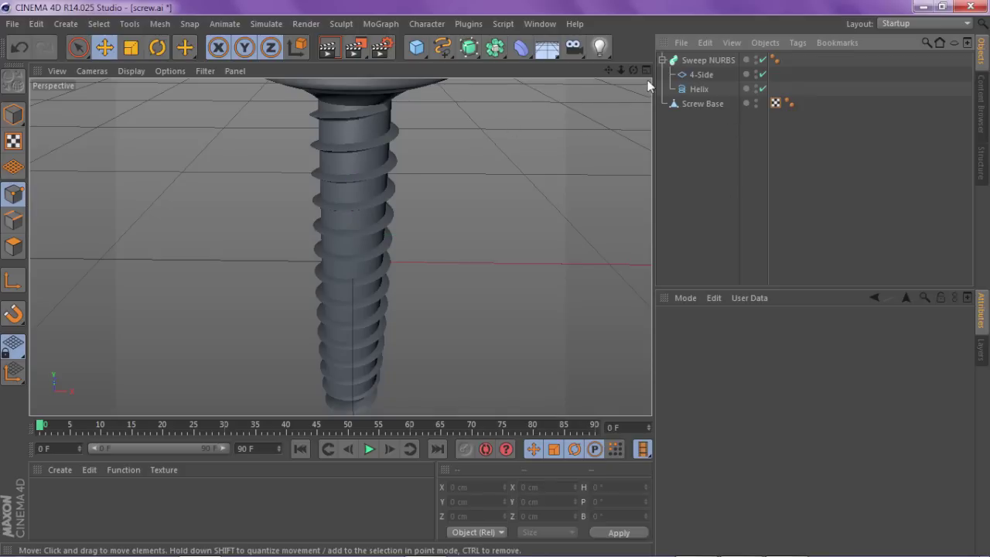
Step: Move the collapsed Sweep NURBS thread slightly upward along the Y axis, leaving the screw's tip exposed
mouse_move(633, 71)
mouse_down()
mouse_move(634, 54)
mouse_move(634, 92)
mouse_move(633, 70)
mouse_move(580, 70)
mouse_move(620, 70)
mouse_up()
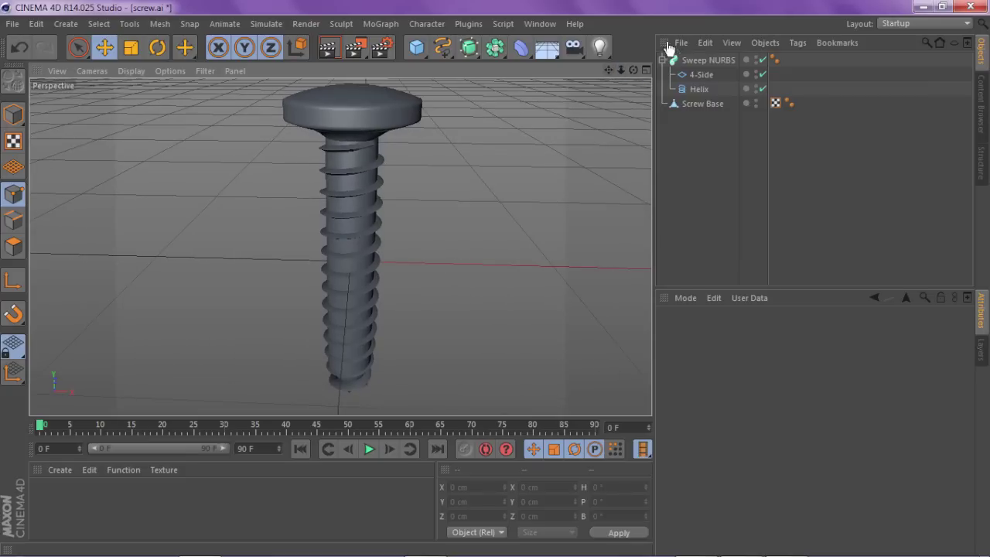
click(325, 102)
drag(352, 179, 351, 171)
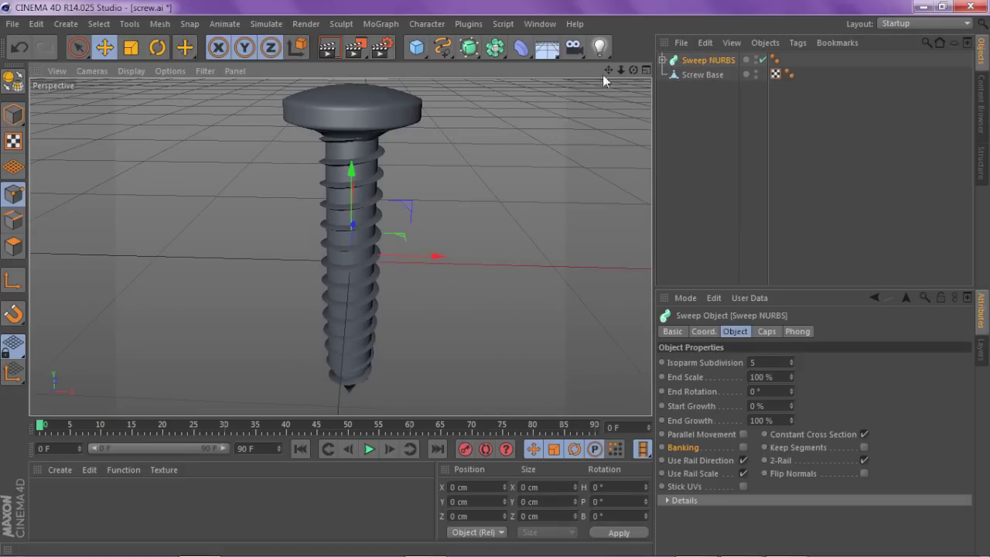
Step: Import the screw Illustrator file as a spline with a scale of 1 centimeter and Connect Splines enabled
drag(610, 70, 564, 124)
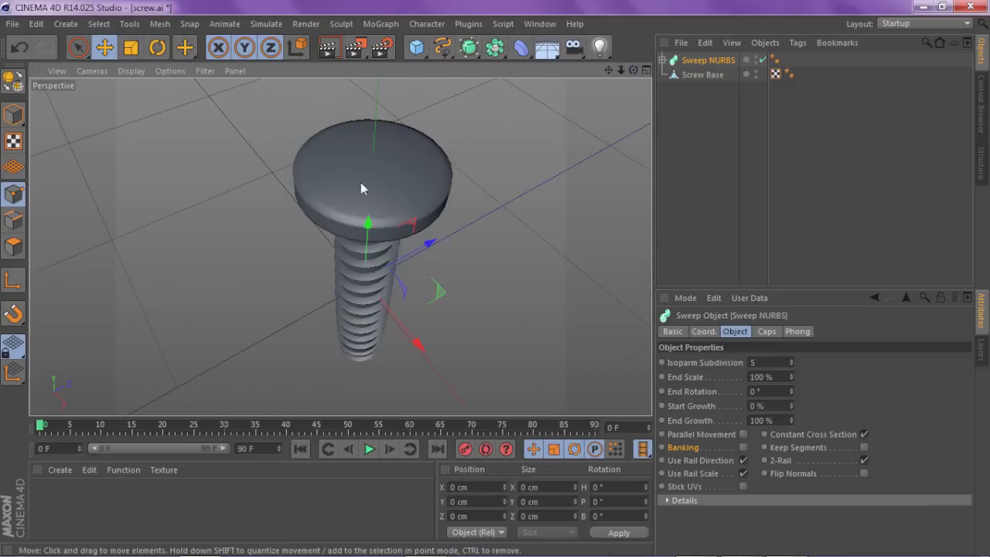
mouse_move(633, 70)
mouse_down()
mouse_move(669, 31)
mouse_move(596, 78)
mouse_move(633, 76)
mouse_up()
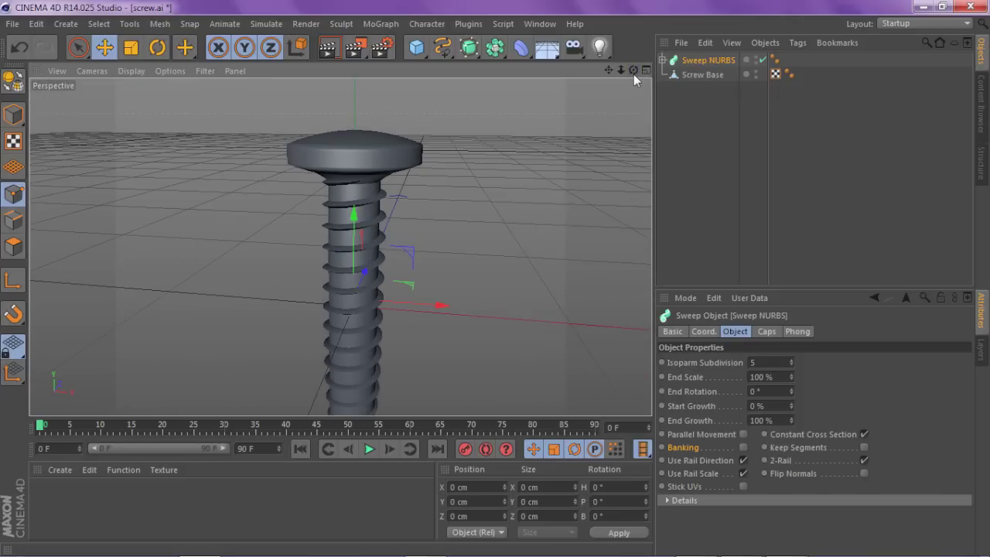
key(ctrl+o)
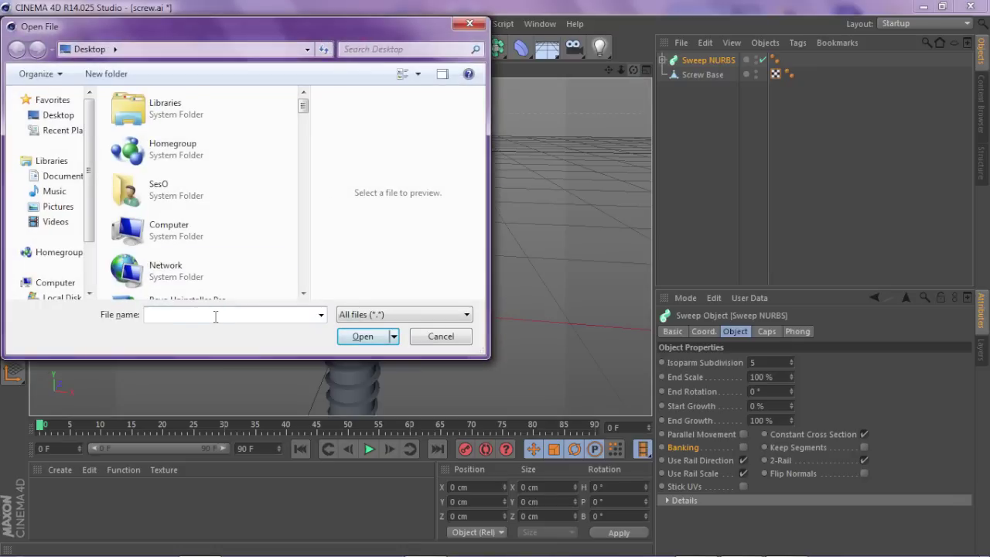
text(sc)
click(185, 342)
click(362, 336)
click(329, 462)
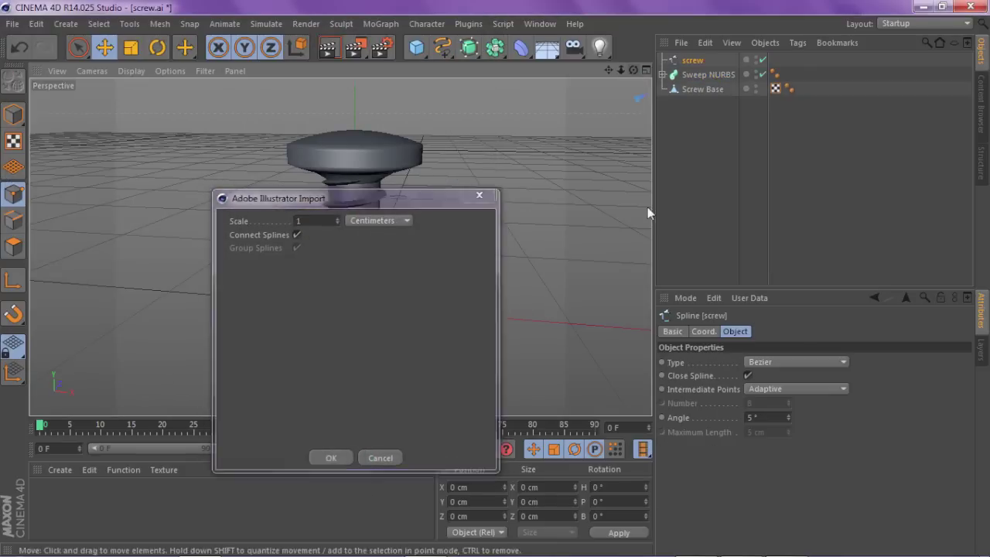
Step: Set the imported cross spline's X and Y positions to 0 cm
scroll(340, 246, up, 5)
drag(634, 70, 625, 72)
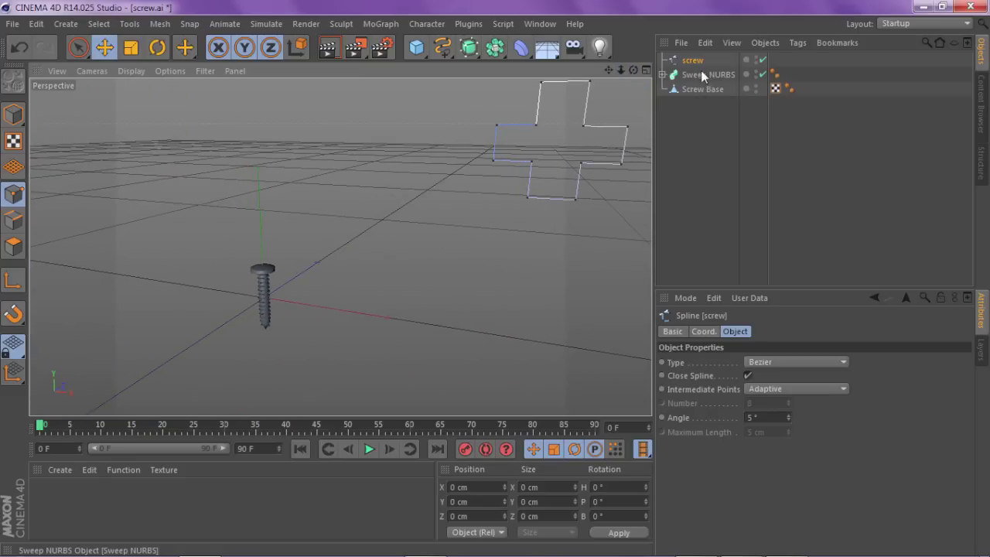
click(703, 331)
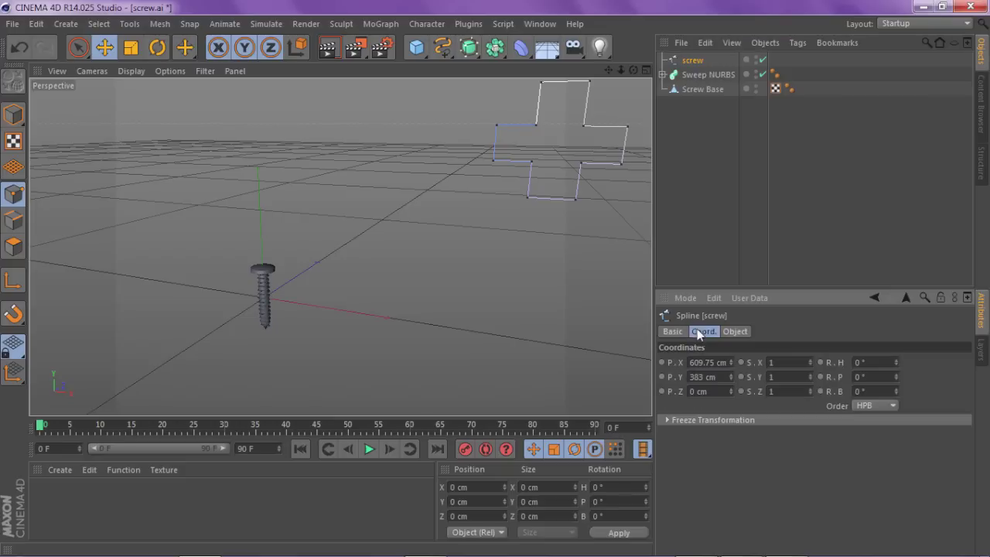
click(722, 363)
text(0)
key(Tab)
text(0)
key(Return)
Step: Rotate the whole cross spline to a pitch of about -92.5° in Model mode so it lies nearly flat
scroll(235, 304, up, 5)
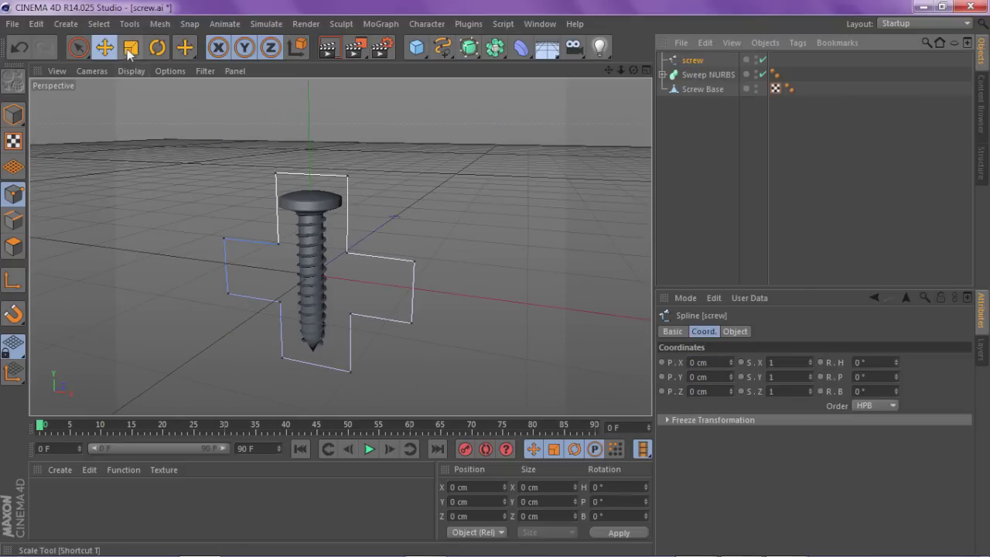
click(159, 48)
click(13, 114)
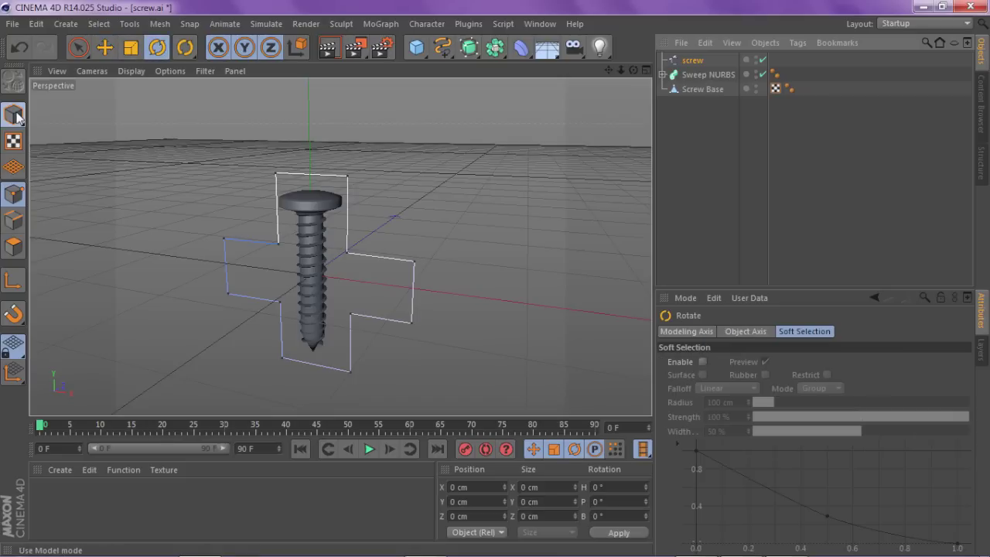
drag(302, 229, 328, 191)
scroll(216, 299, up, 3)
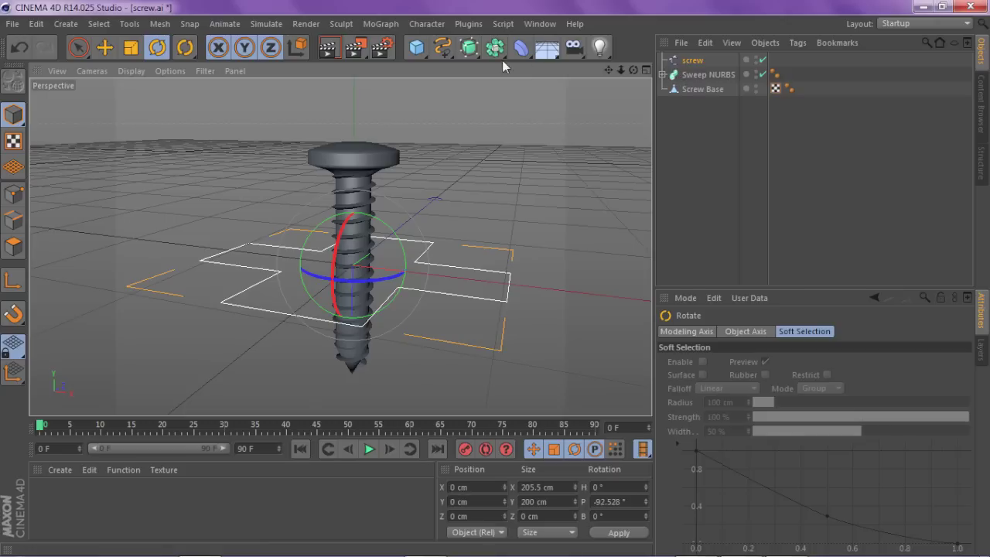
Step: Add an Extrude NURBS, nest the cross spline in it, and open its extrusion movement settings
drag(470, 47, 595, 68)
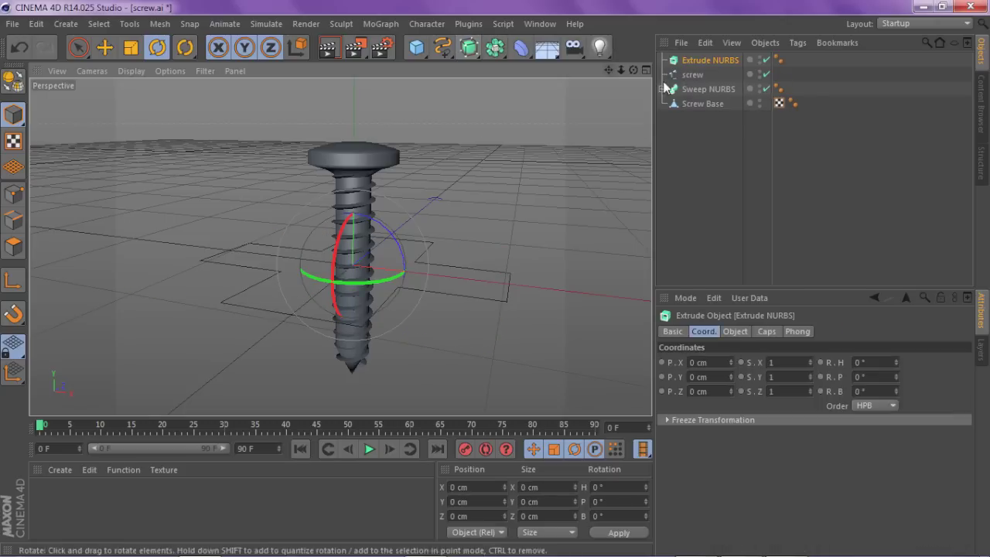
drag(694, 61, 696, 62)
click(708, 60)
click(734, 332)
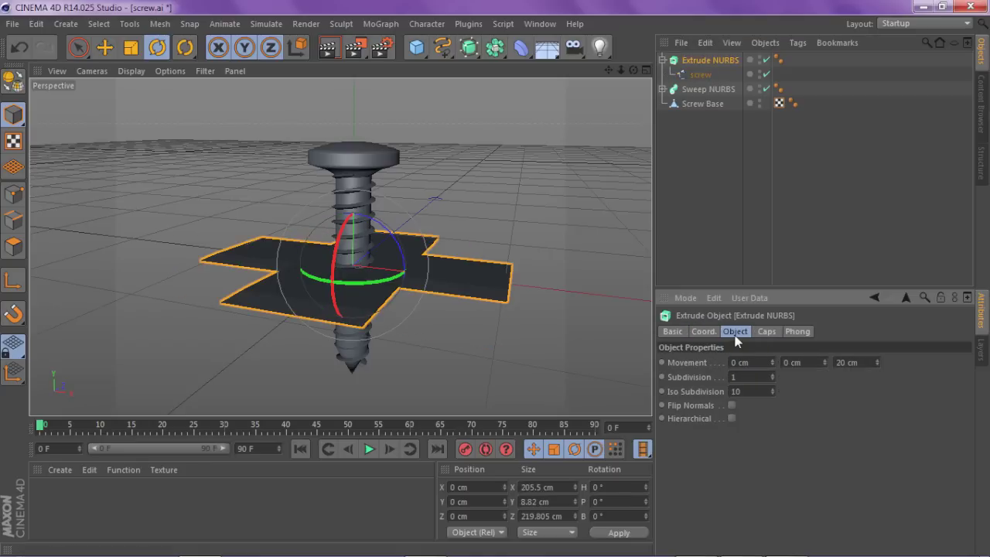
click(859, 362)
Step: Scale the Extrude NURBS cross down uniformly to about 58 cm by 62 cm
click(124, 48)
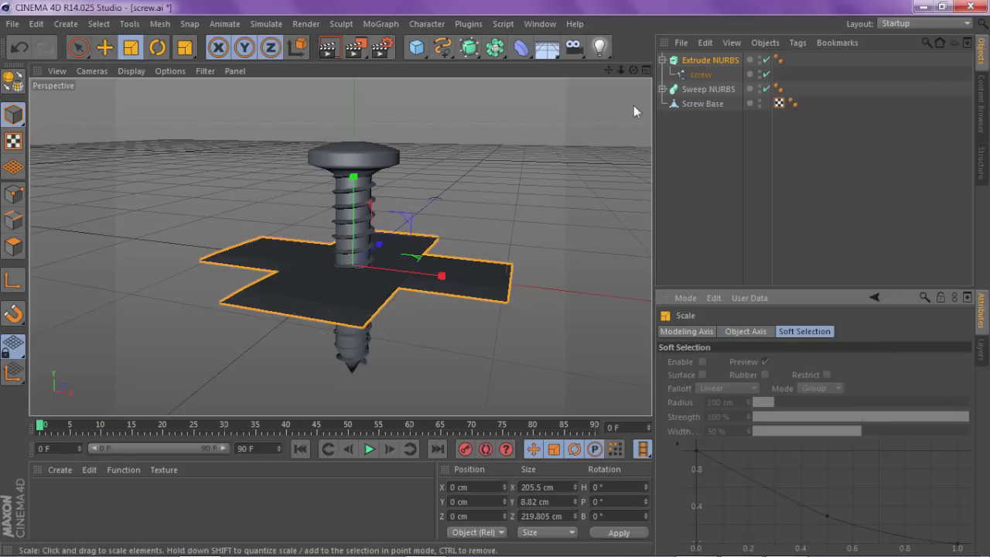
click(696, 62)
drag(445, 151, 531, 294)
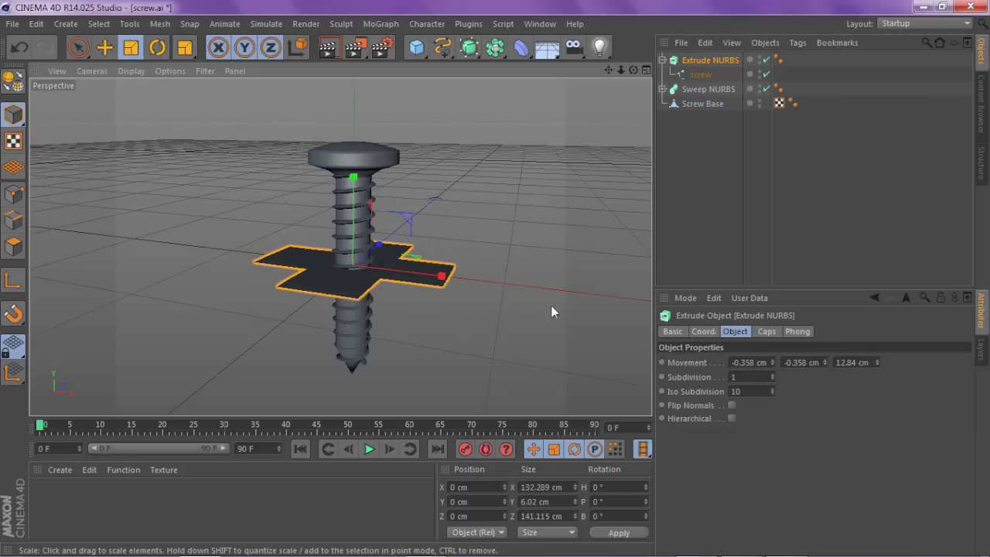
drag(486, 207, 301, 211)
drag(165, 211, 159, 212)
drag(433, 223, 342, 75)
Step: Raise the extruded cross along Y to about 85.7 cm, level with the top of the screw head
click(104, 51)
scroll(347, 205, up, 3)
drag(620, 70, 609, 205)
scroll(237, 375, up, 5)
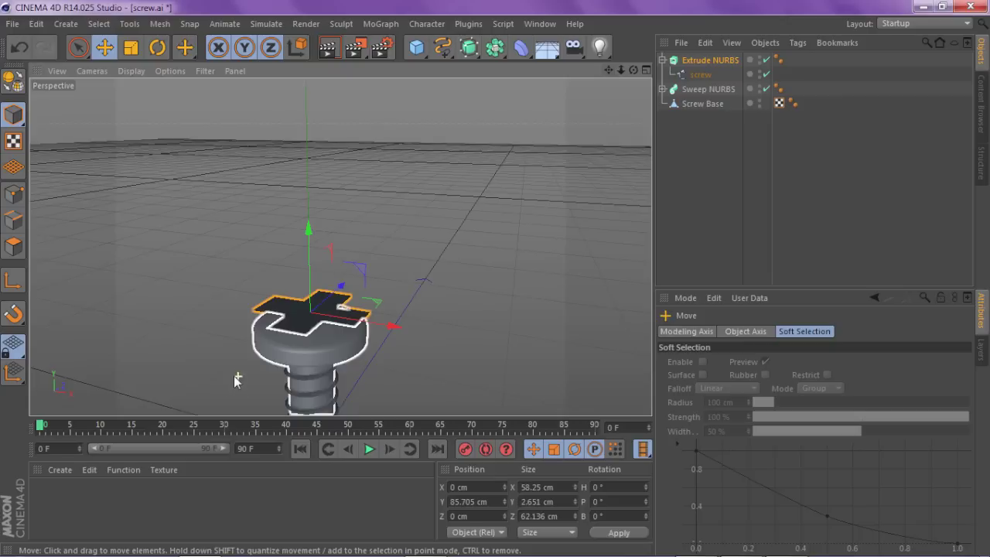
Step: Scale the cross down further to about 34 cm by 37 cm so it fits within the screw head
drag(634, 70, 631, 128)
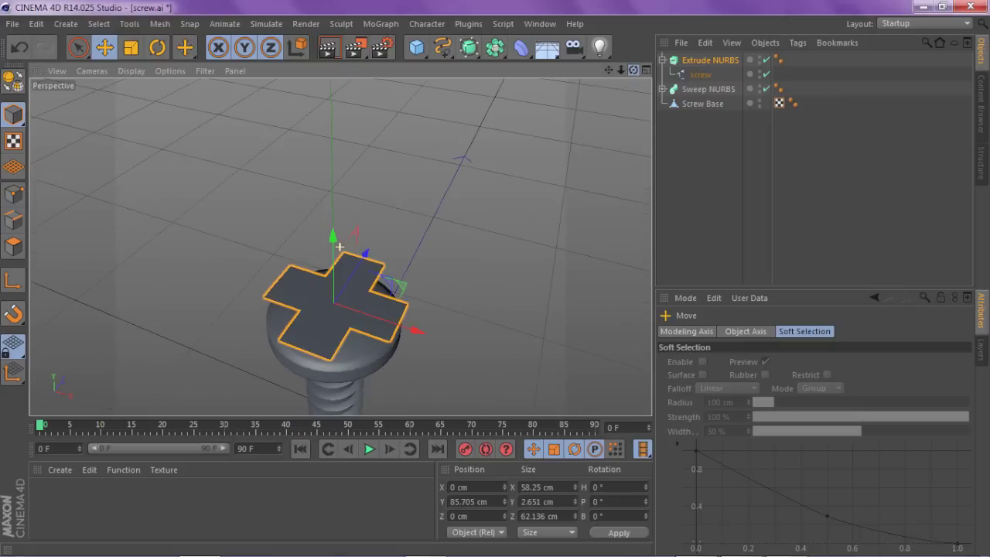
click(131, 47)
drag(393, 175, 166, 186)
mouse_move(635, 71)
mouse_down()
mouse_move(612, 116)
mouse_move(634, 63)
mouse_up()
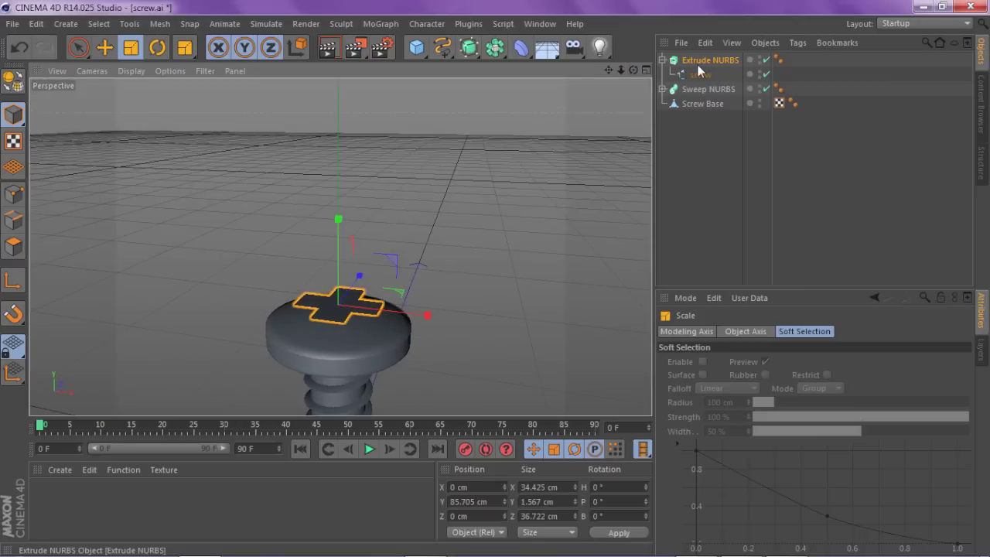
Step: Set the Extrude NURBS X and Y movement to 0 cm, trying 20 cm for Z and undoing that Z value
click(706, 61)
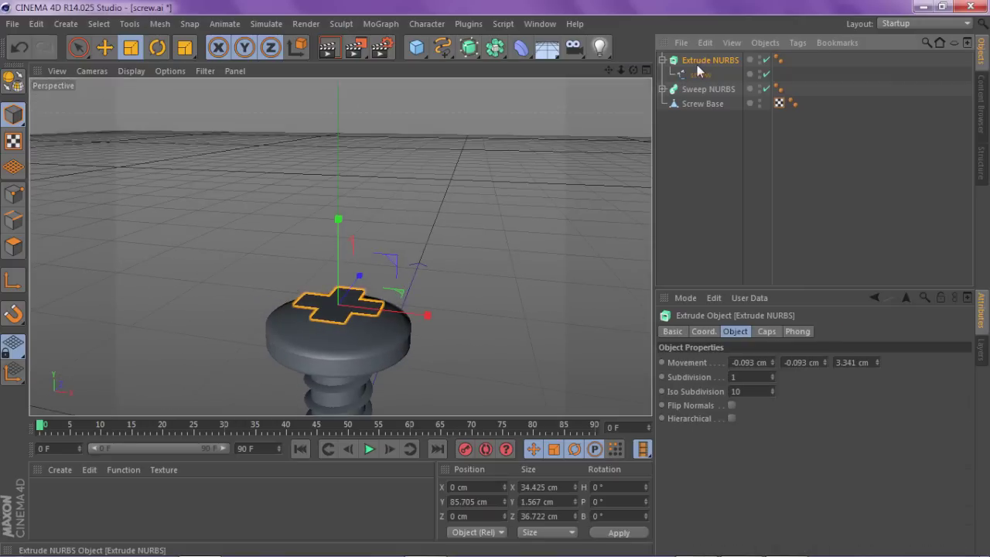
click(733, 363)
text(0)
key(Tab)
text(0)
key(Tab)
text(20)
key(Return)
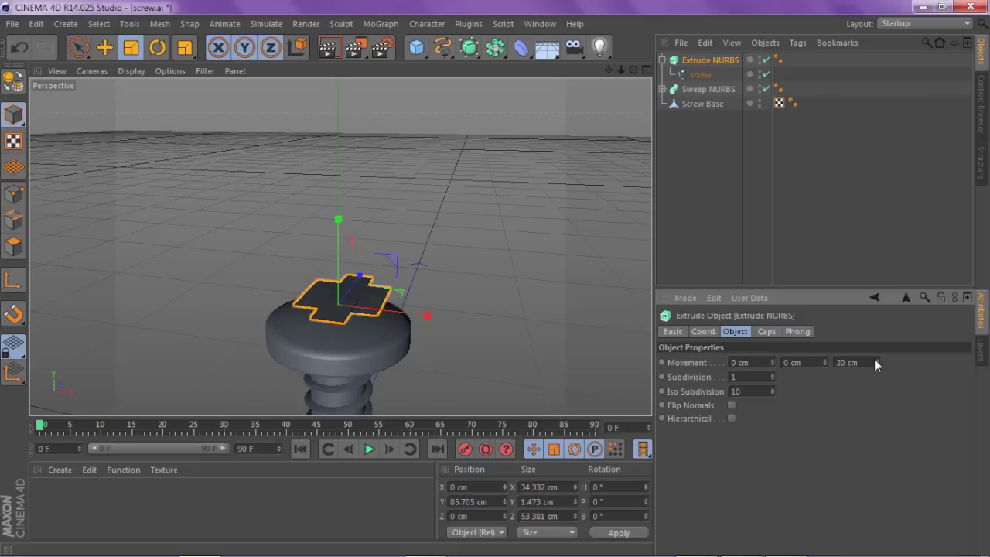
drag(633, 71, 584, 88)
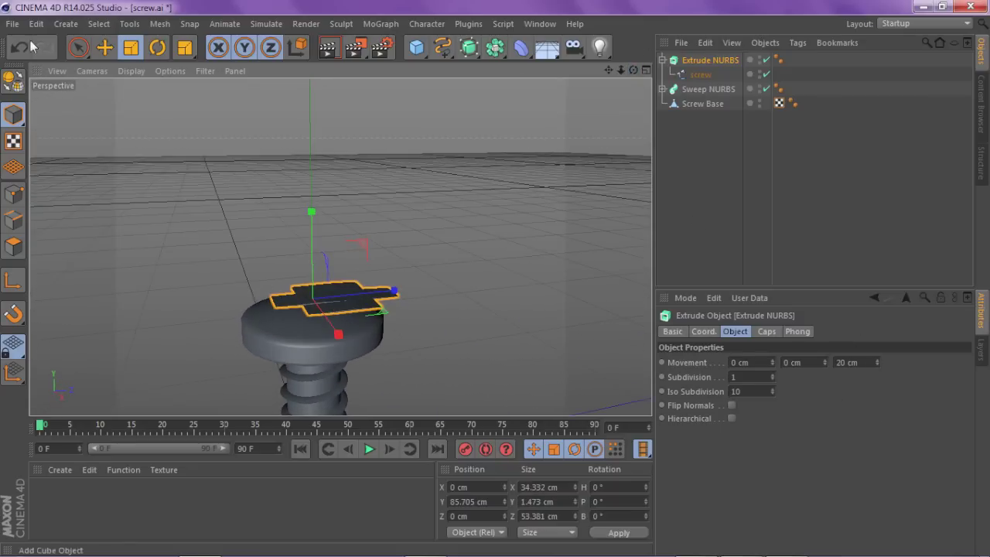
key(ctrl+z)
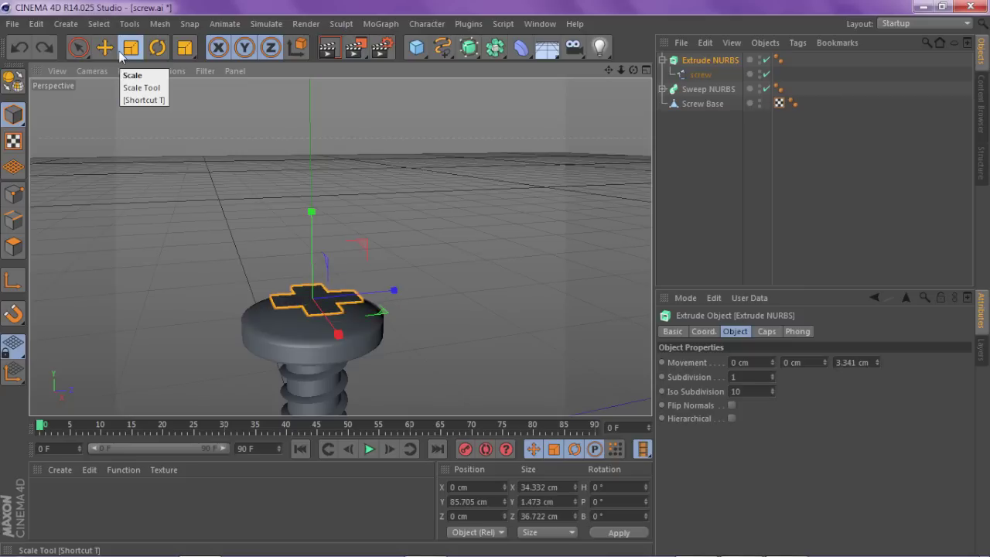
Step: Try a Z movement of 20 cm on the Extrude NURBS once more and undo it
click(131, 47)
click(701, 62)
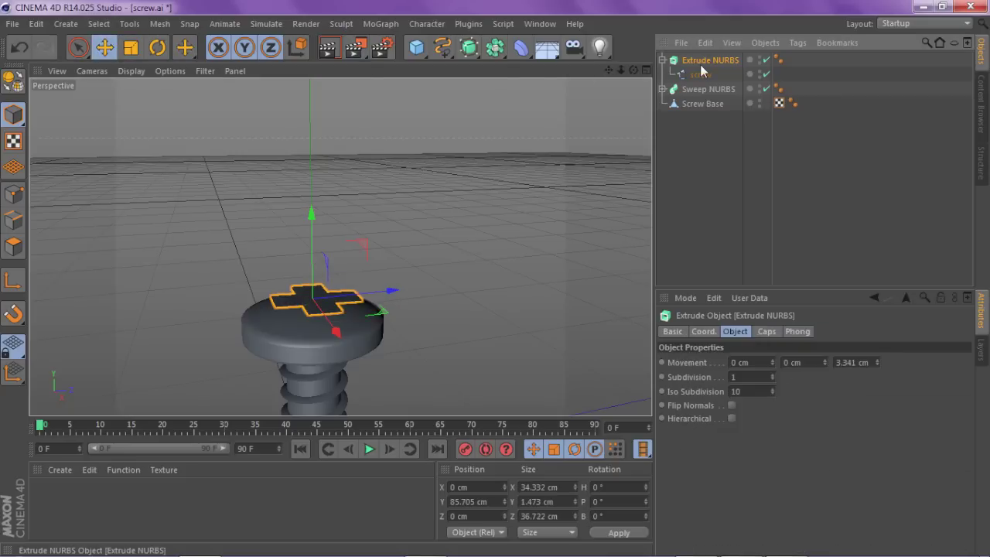
double_click(854, 367)
text(20)
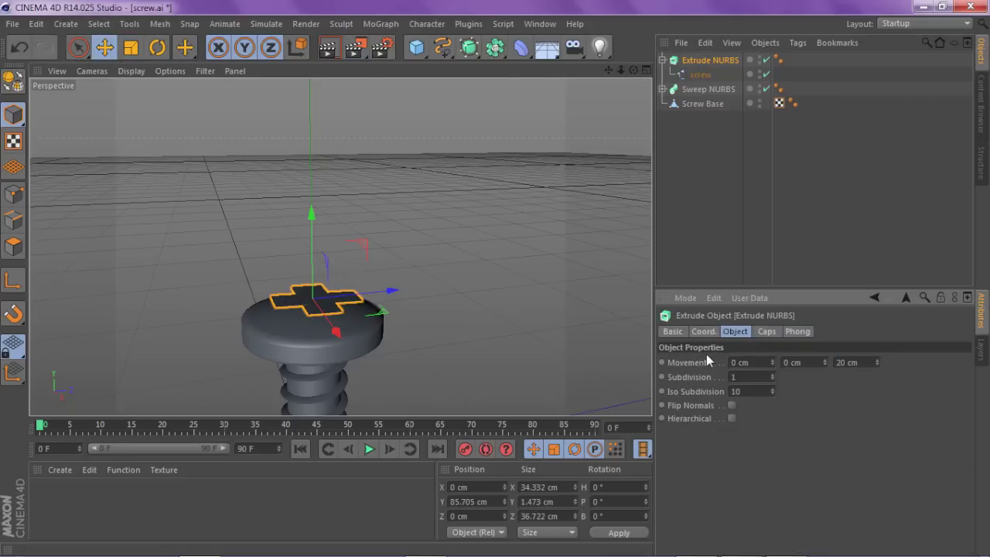
key(Return)
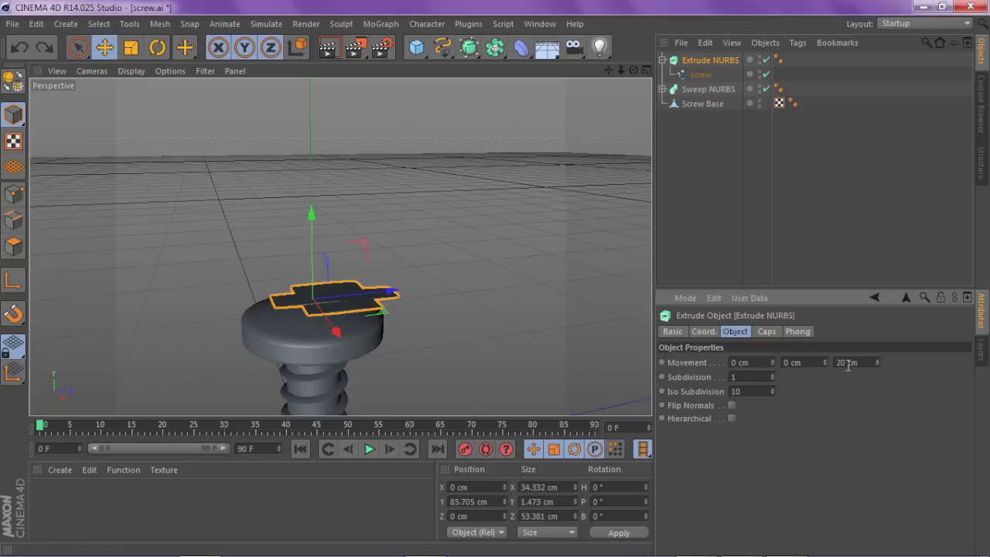
key(ctrl+z)
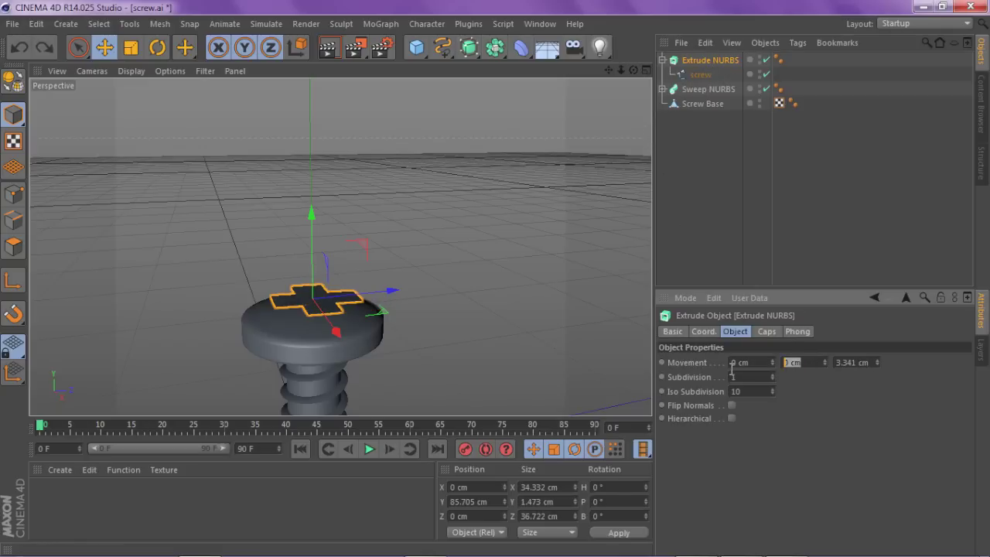
Step: Set the Extrude NURBS movement to 20 cm in Y and 0 cm in Z to extrude the cross vertically
text(20)
key(Tab)
text(0)
key(Return)
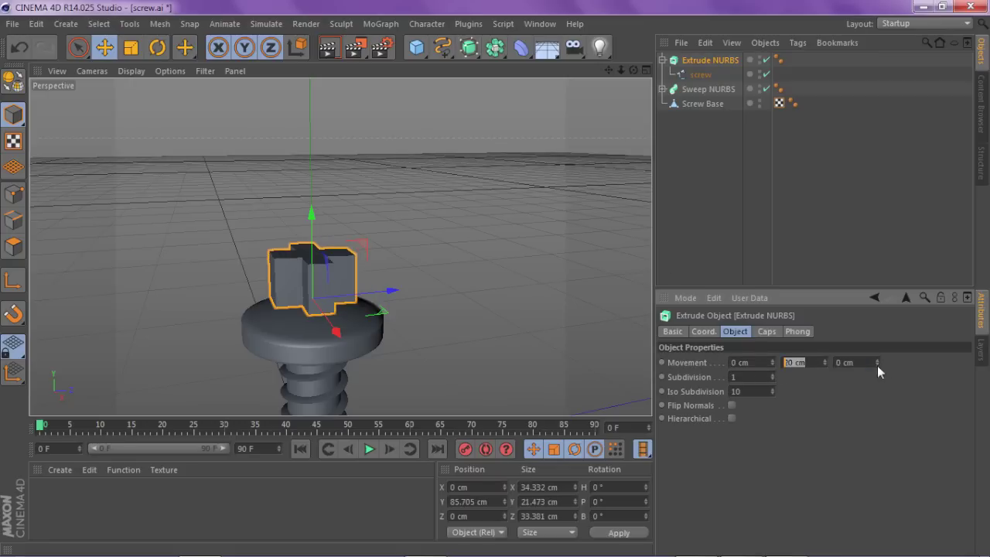
Step: Lower the whole Extrude NURBS to a Y position of about 70.8 cm so the cross sinks into the screw head
click(709, 166)
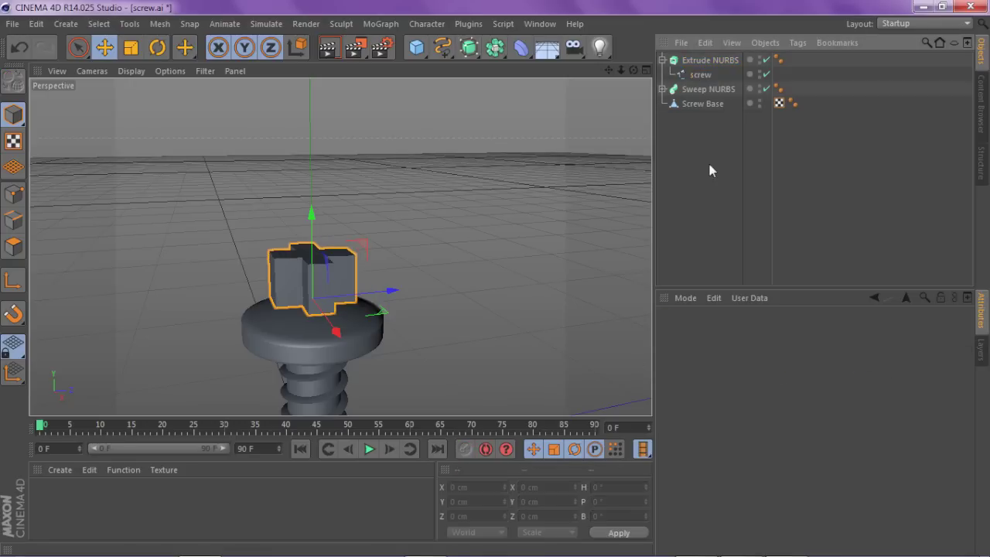
click(662, 59)
click(708, 59)
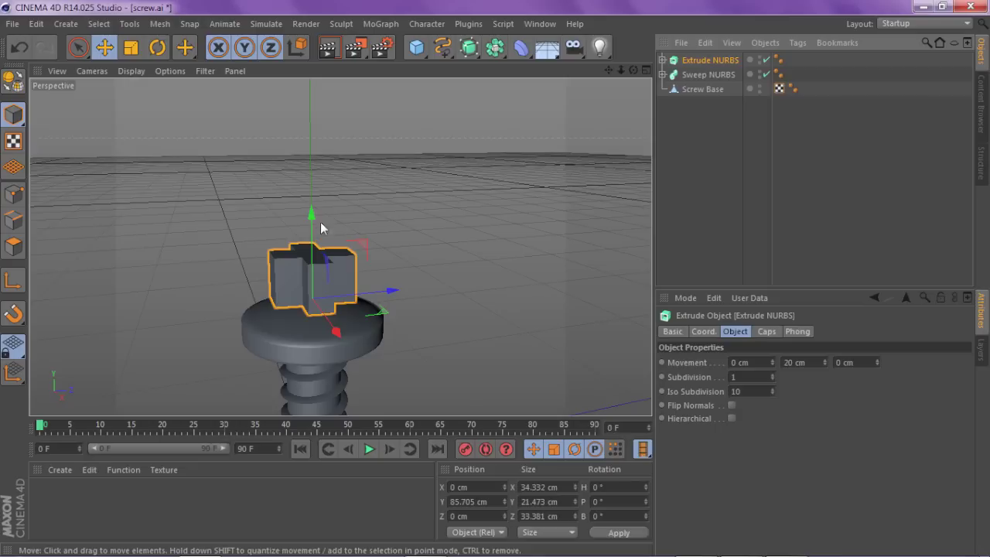
drag(306, 212, 307, 246)
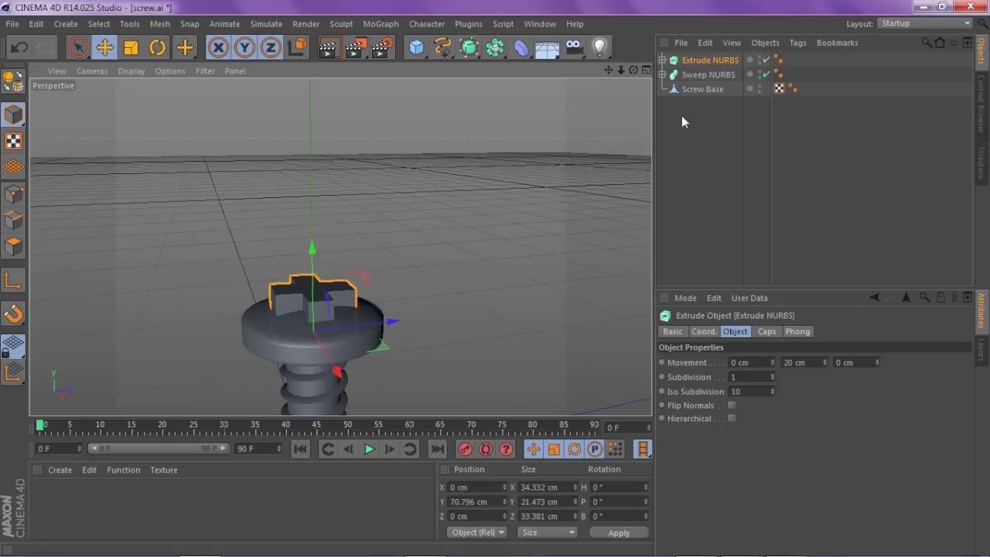
Step: Add a Boole object and nest both the Extrude NURBS and the Screw Base in it
click(491, 48)
click(781, 65)
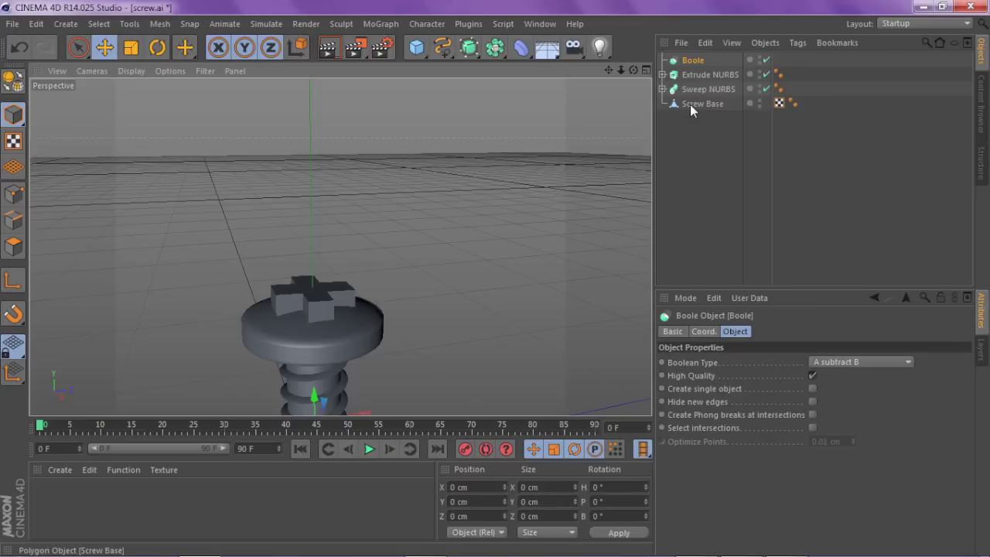
click(690, 105)
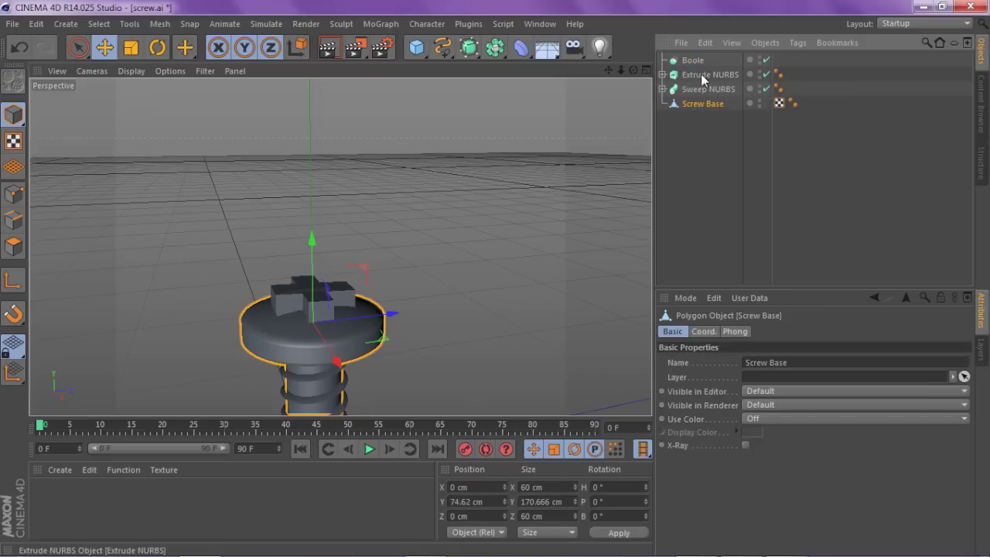
ctrl+click(701, 73)
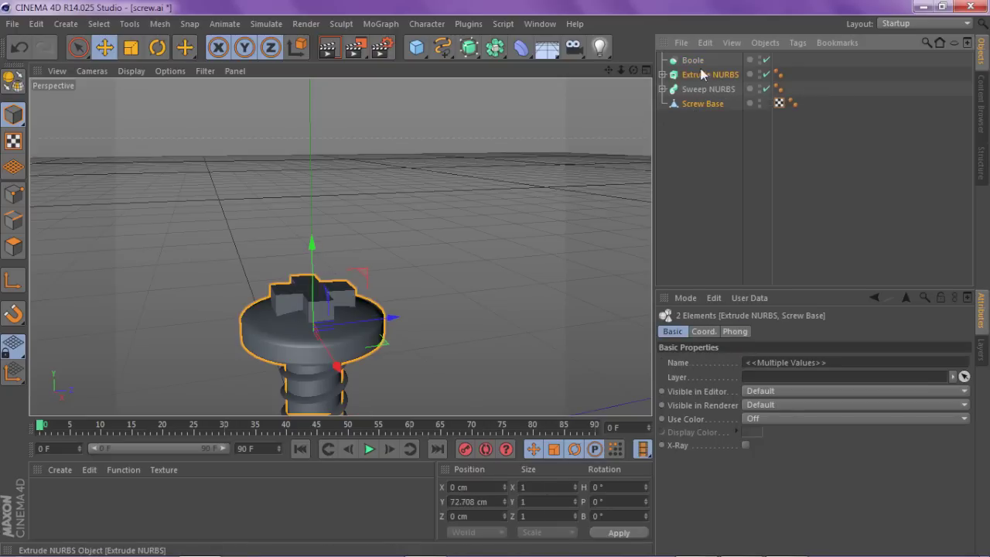
drag(688, 62, 692, 61)
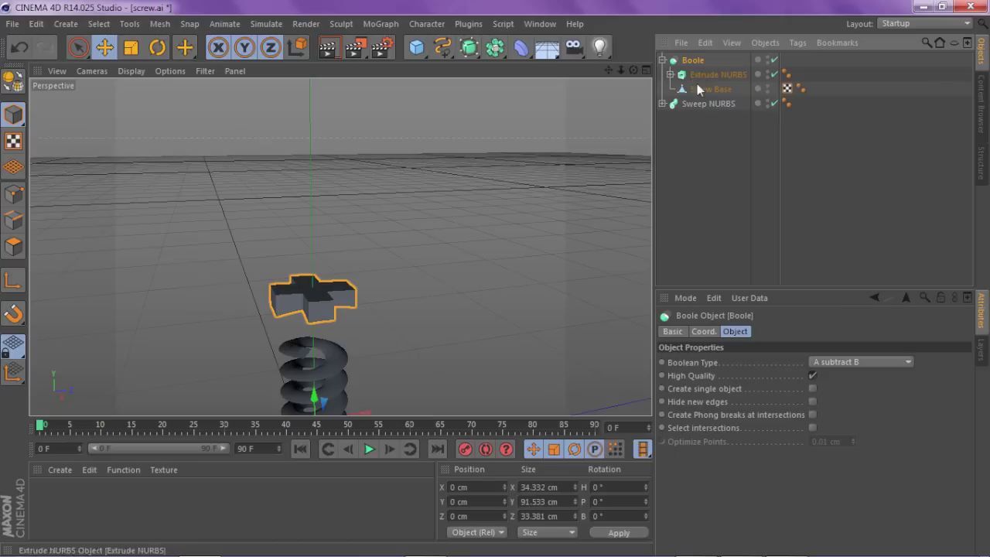
Step: Place the Screw Base above the Extrude NURBS inside the Boole to subtract the cross from the head, and inspect the recess
click(704, 90)
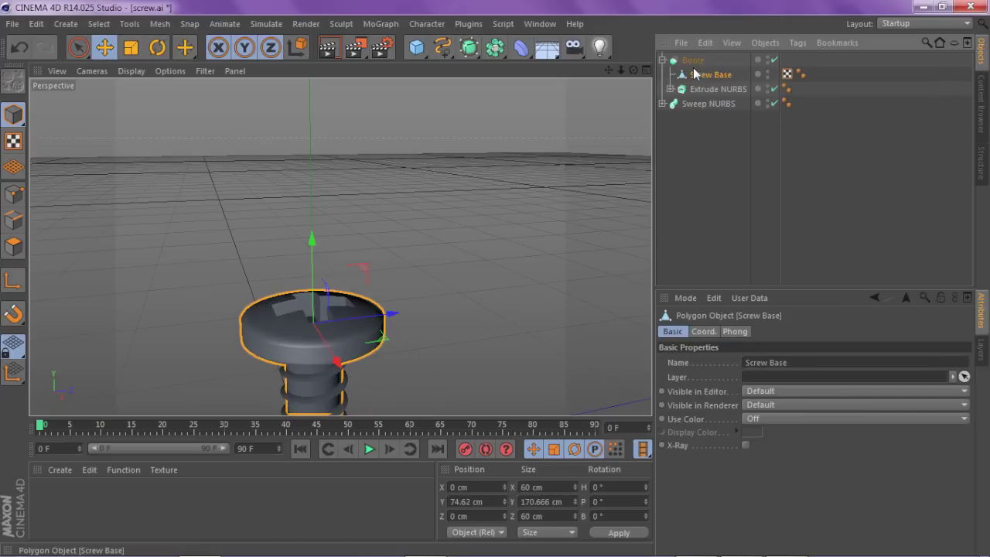
click(703, 145)
alt+right_drag(143, 364, 372, 349)
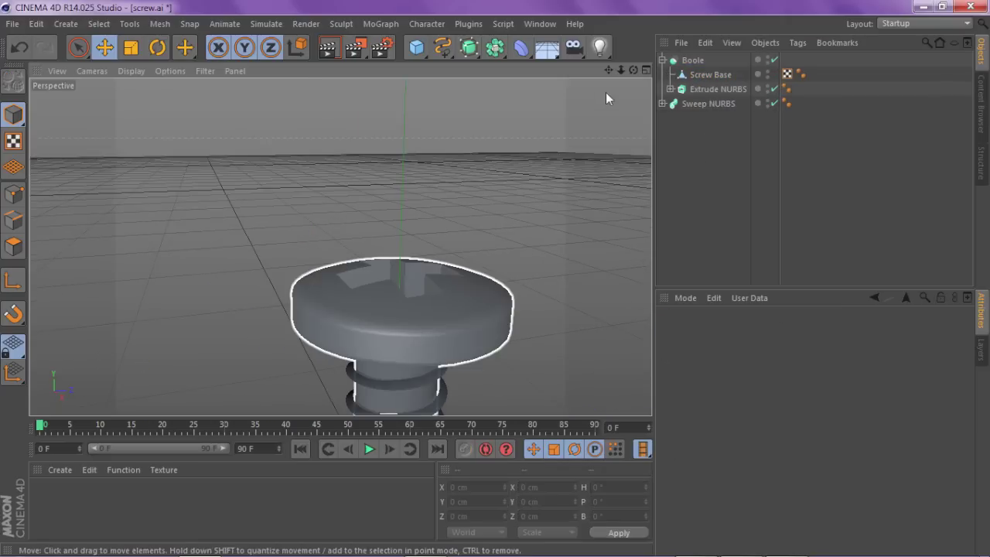
drag(634, 70, 340, 246)
drag(632, 147, 609, 24)
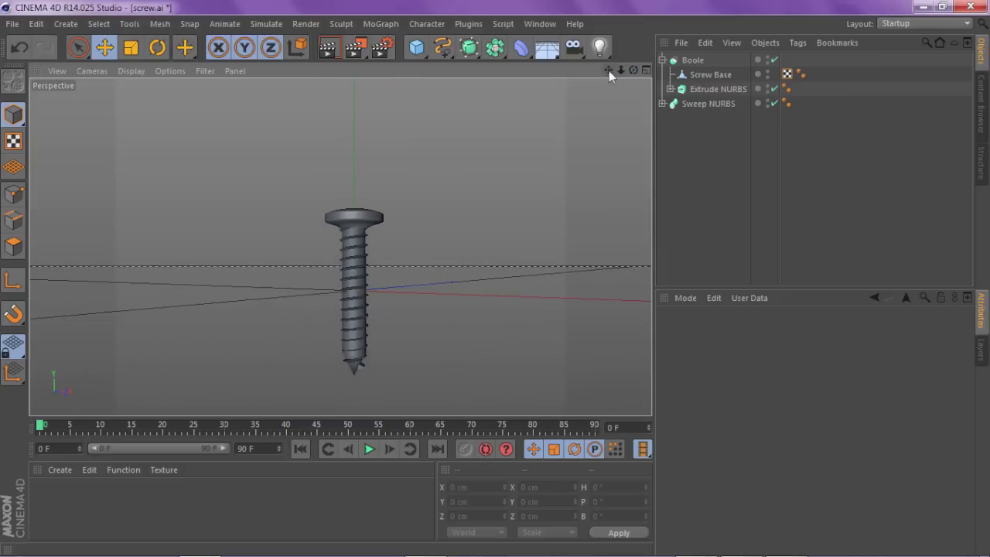
Step: Group the Boole and the Sweep NURBS under one Null object
click(662, 60)
click(693, 60)
shift+click(708, 74)
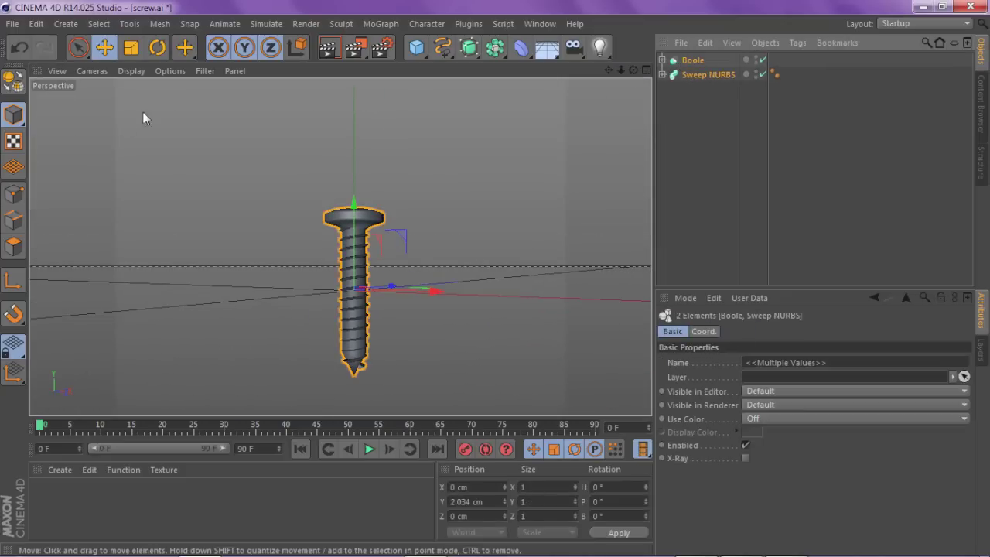
click(157, 47)
key(alt+g)
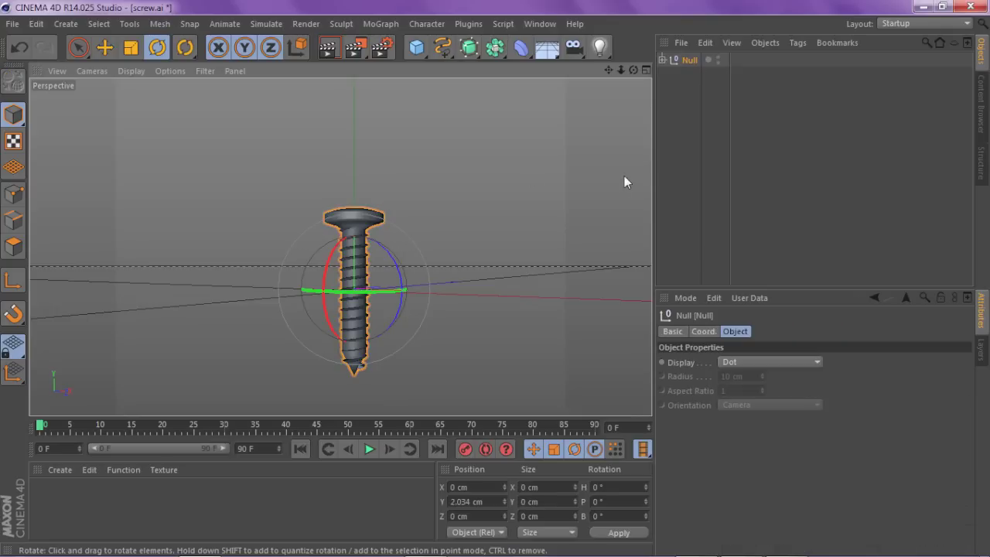
Step: Rotate the grouped screw freely to about H -322.5°, P 239.3° and B -544.8°, turning the head's cross recess toward the view
drag(354, 291, 325, 325)
drag(116, 333, 185, 190)
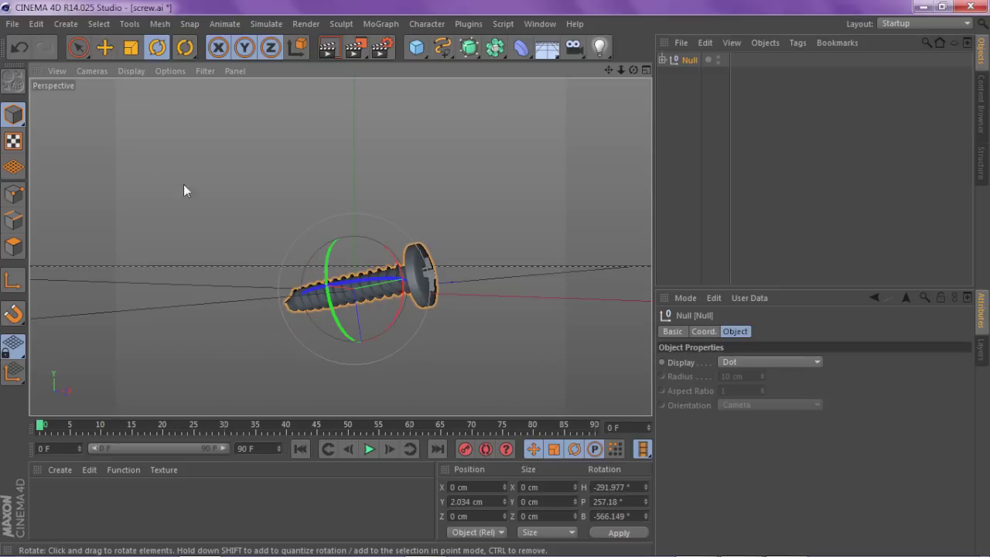
drag(395, 269, 319, 309)
scroll(263, 369, up, 5)
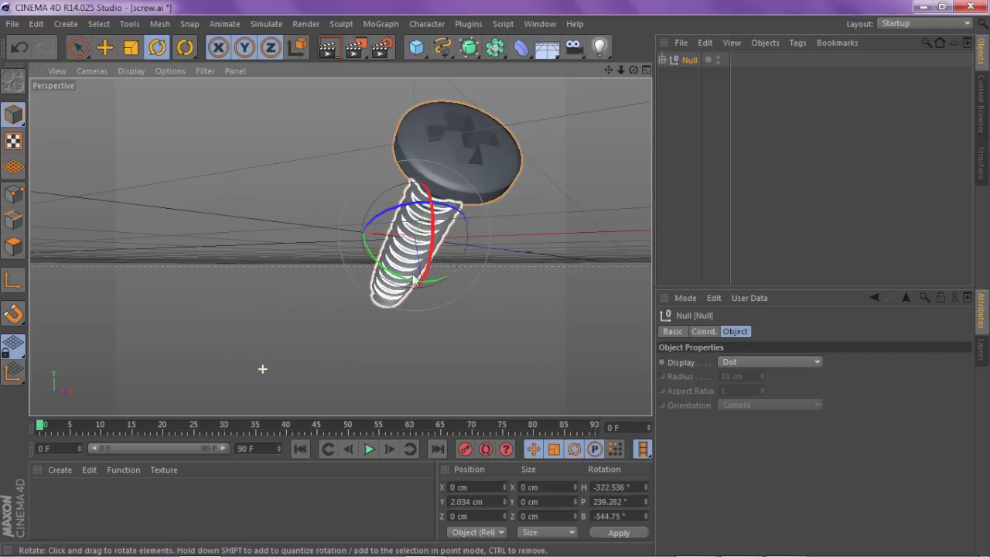